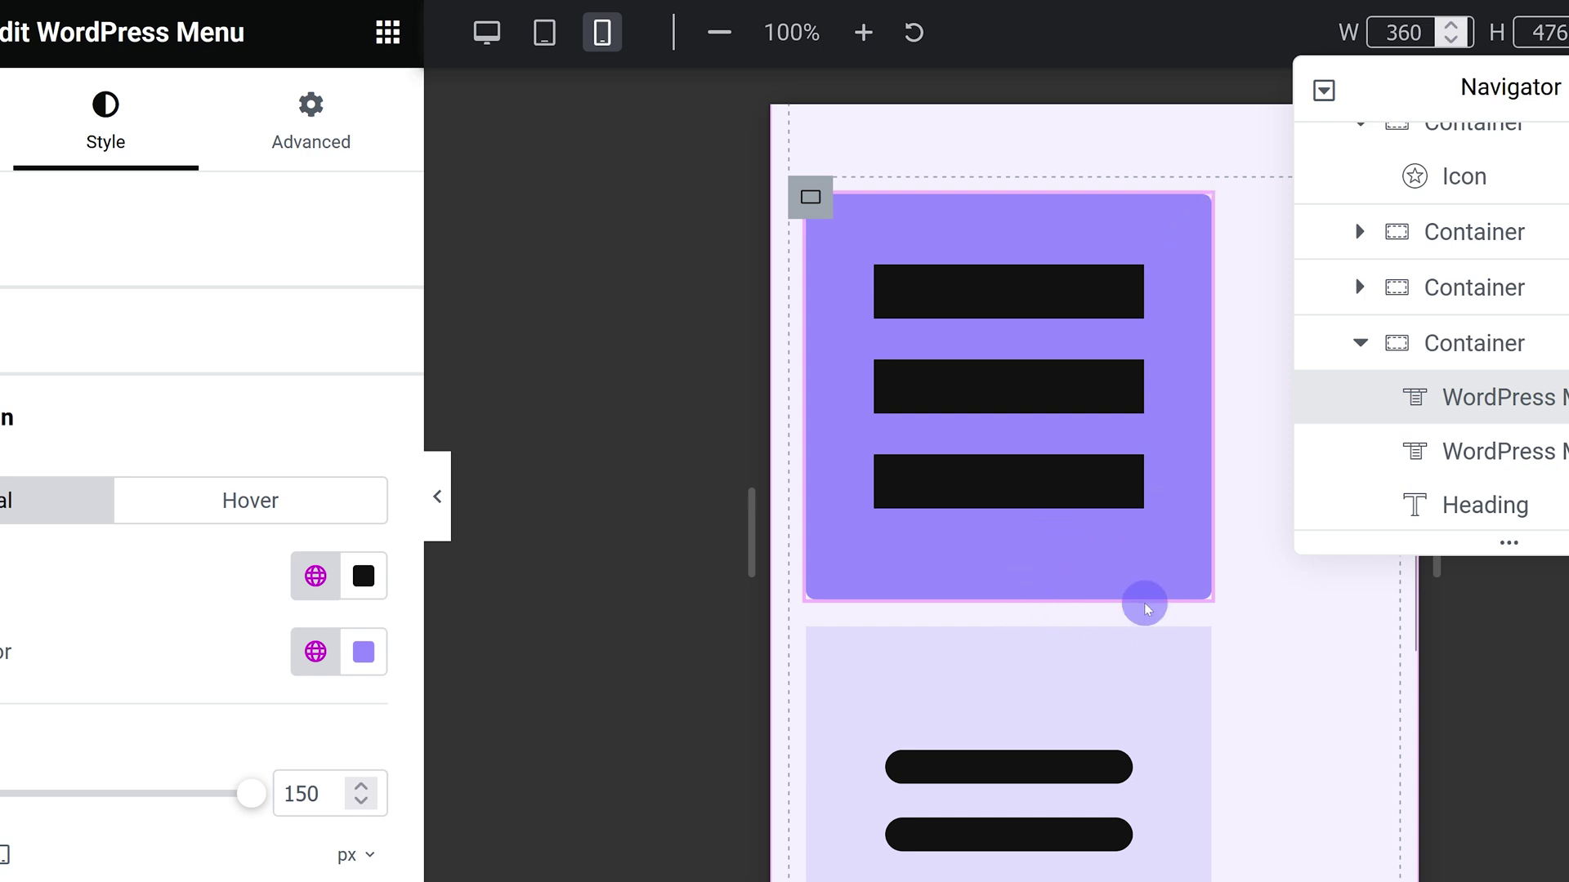
Open the hamburger menu in the mobile preview to see its items.
click(1108, 501)
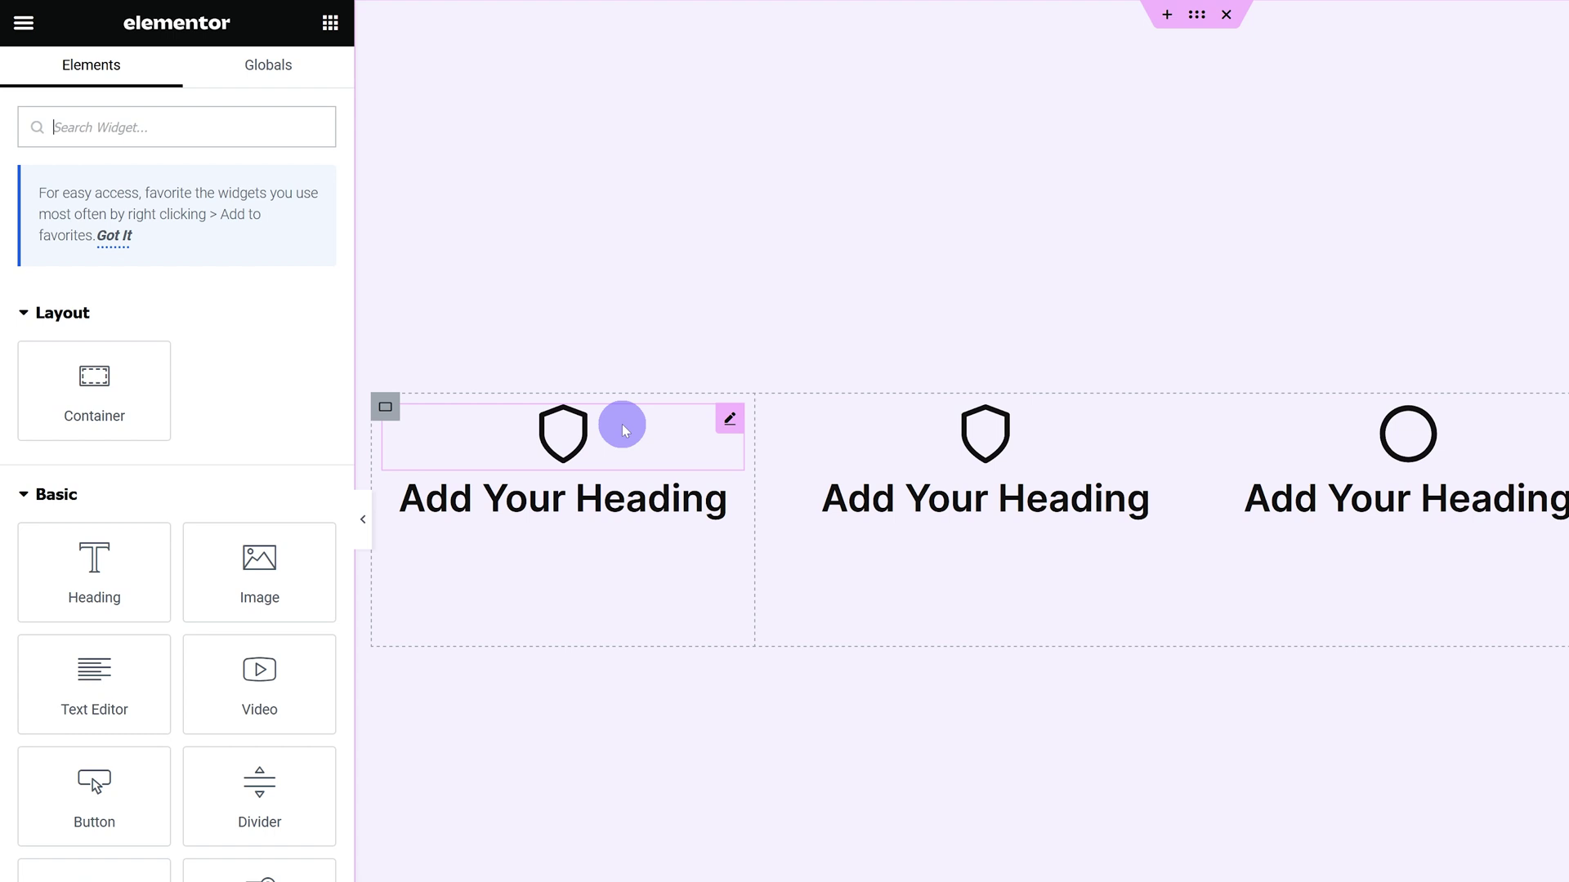
Expand Custom CSS in the first shield icon's Advanced settings.
click(622, 426)
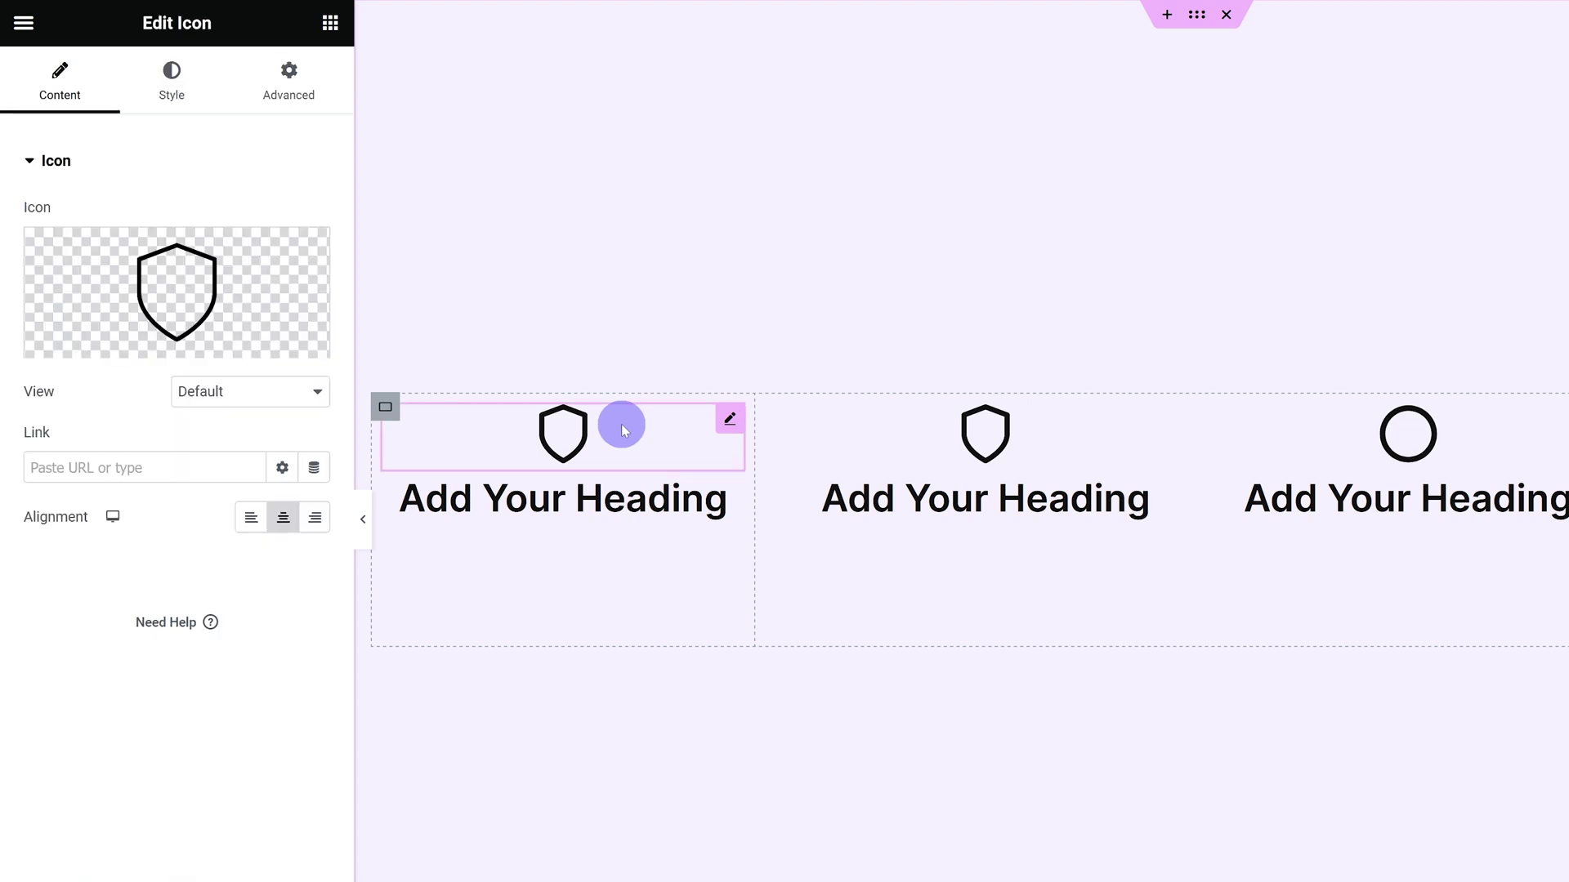
click(291, 78)
scroll(216, 638, down, 3)
scroll(216, 638, down, 5)
click(125, 842)
Paste the copied CSS rule into the shield icon's Custom CSS box.
drag(567, 212, 486, 156)
key(ctrl+c)
click(203, 714)
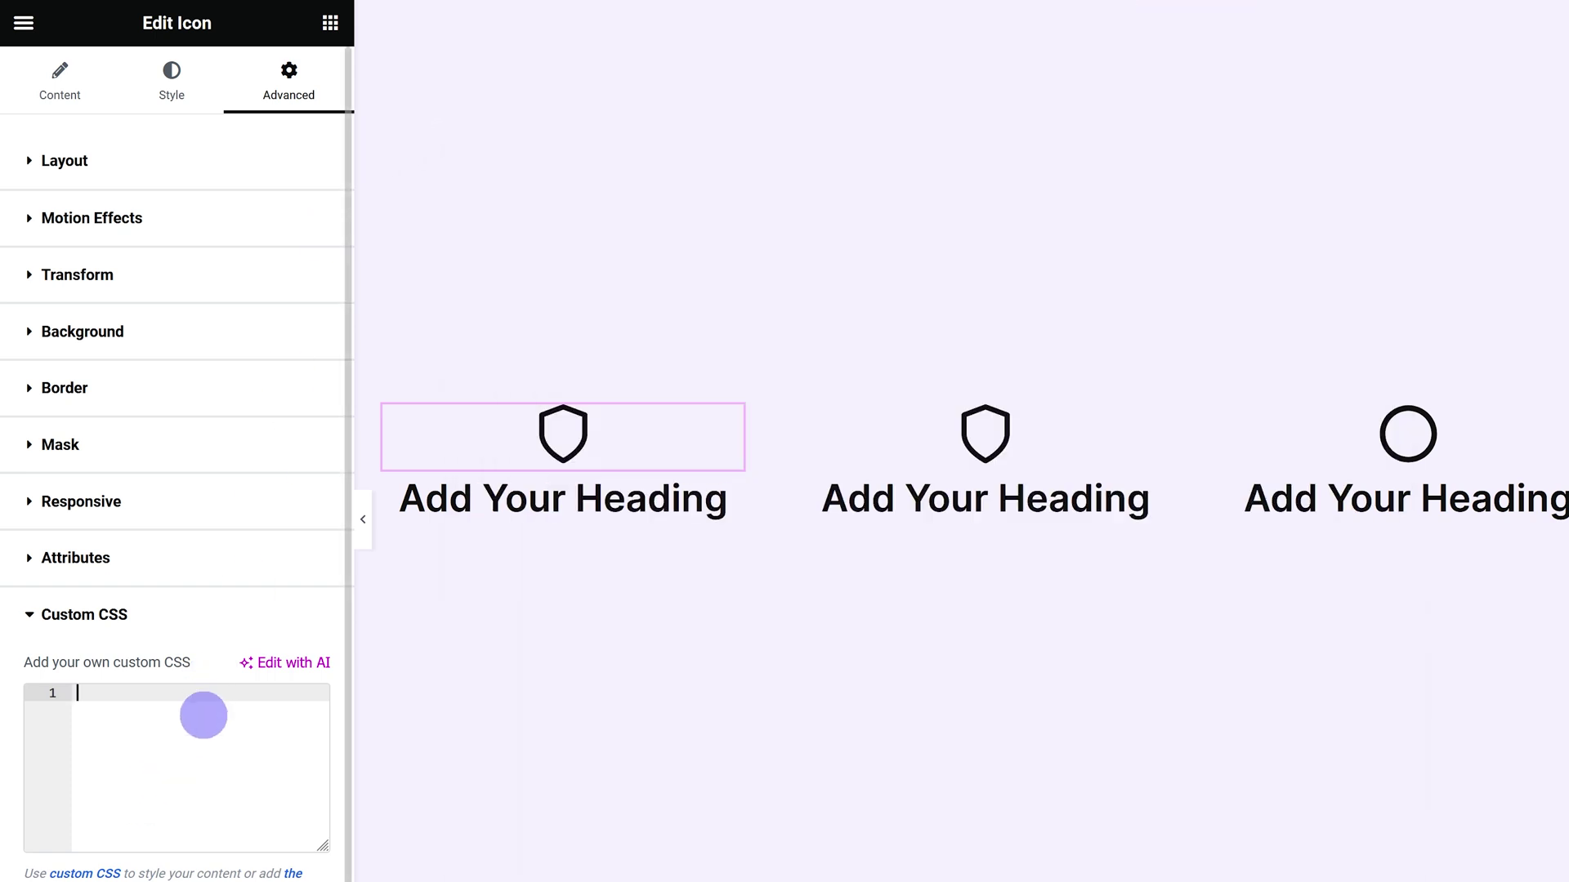
key(ctrl+v)
scroll(204, 695, down, 2)
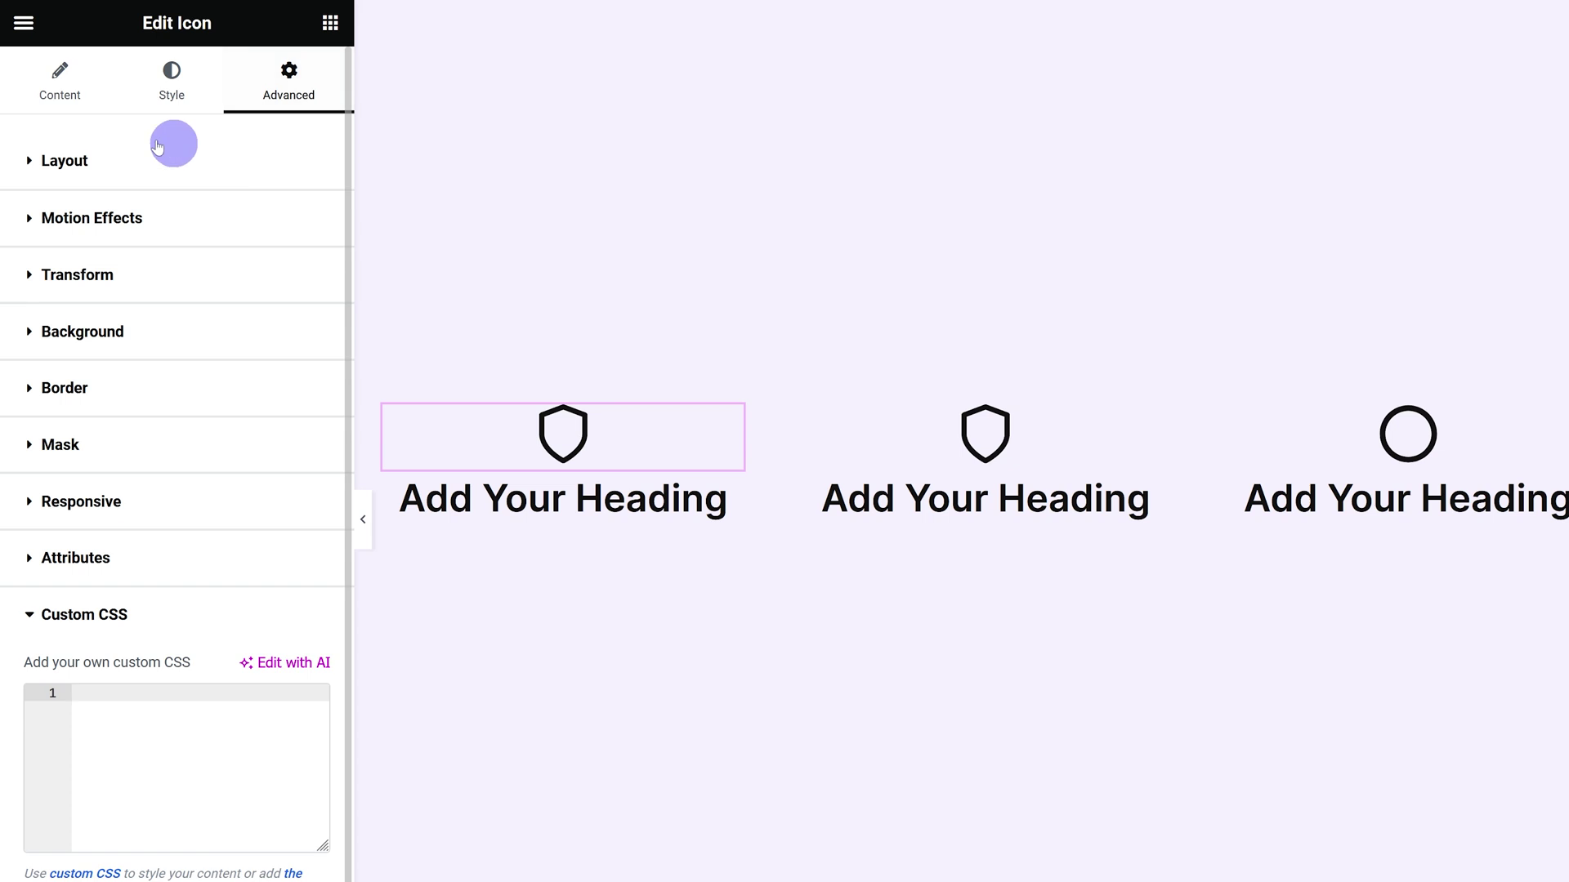
Give the shield icon the CSS class 'icon' under Advanced > Layout.
click(64, 160)
scroll(251, 756, down, 2)
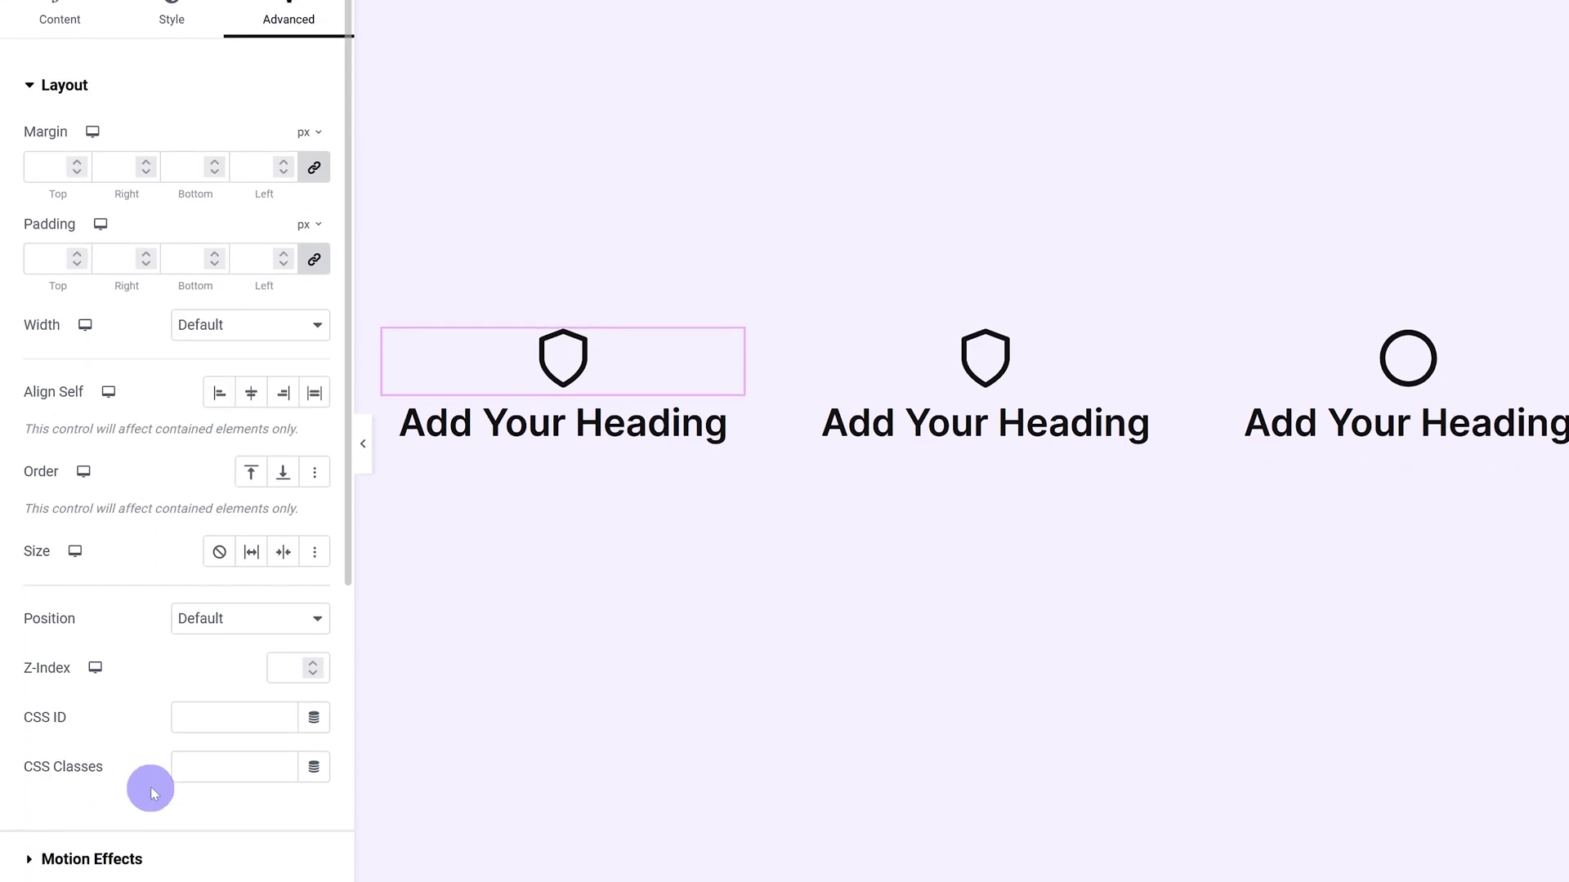
click(227, 685)
text(icon)
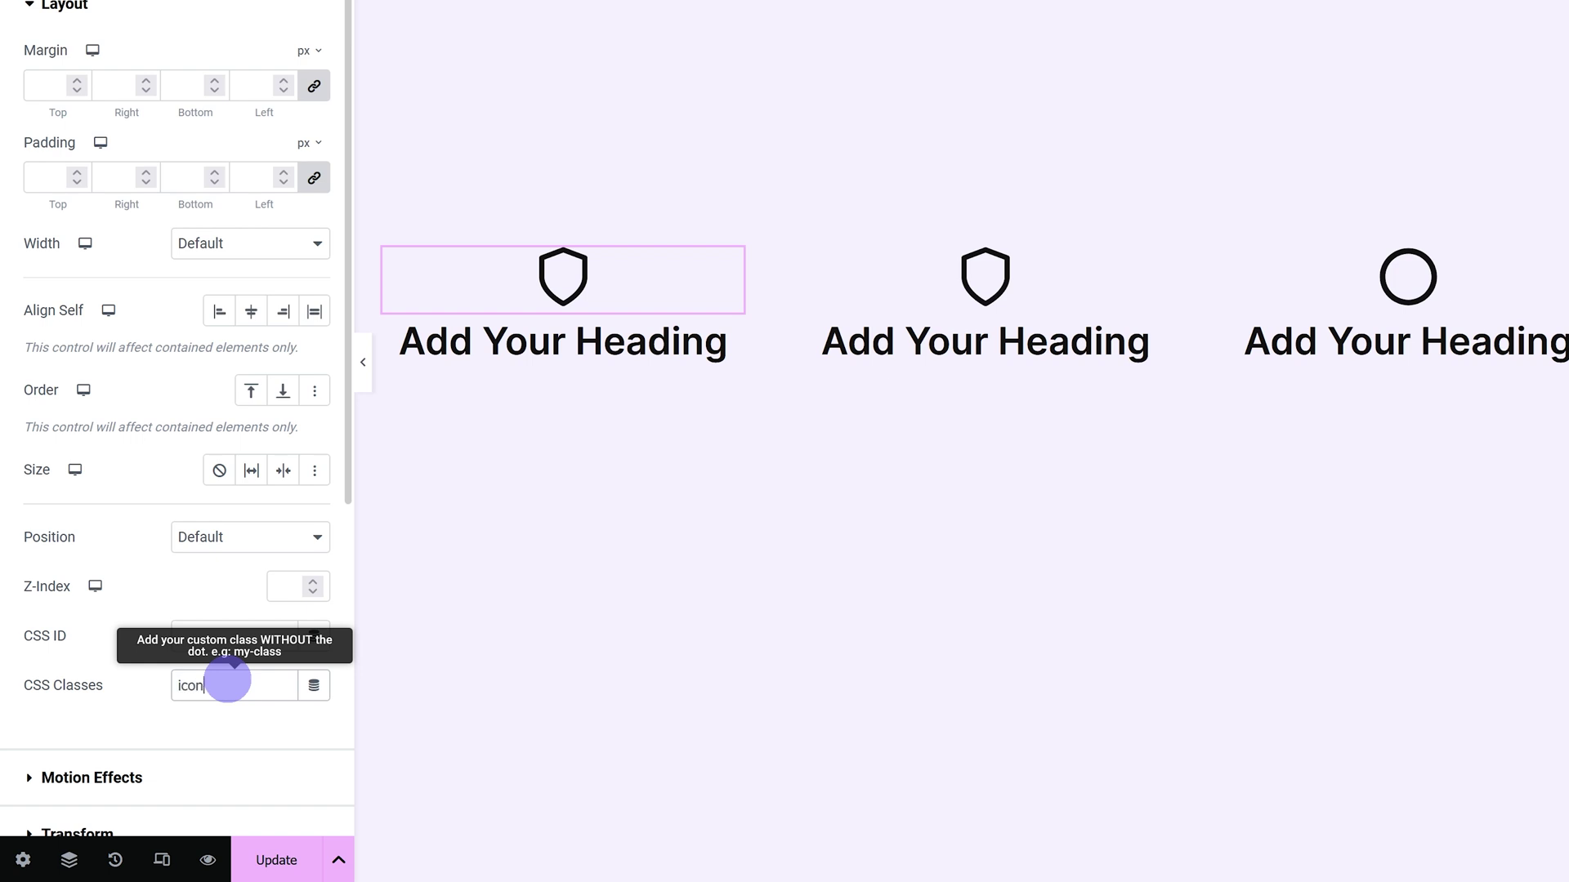
Give the circle icon the 'icon' class and update the page.
click(593, 282)
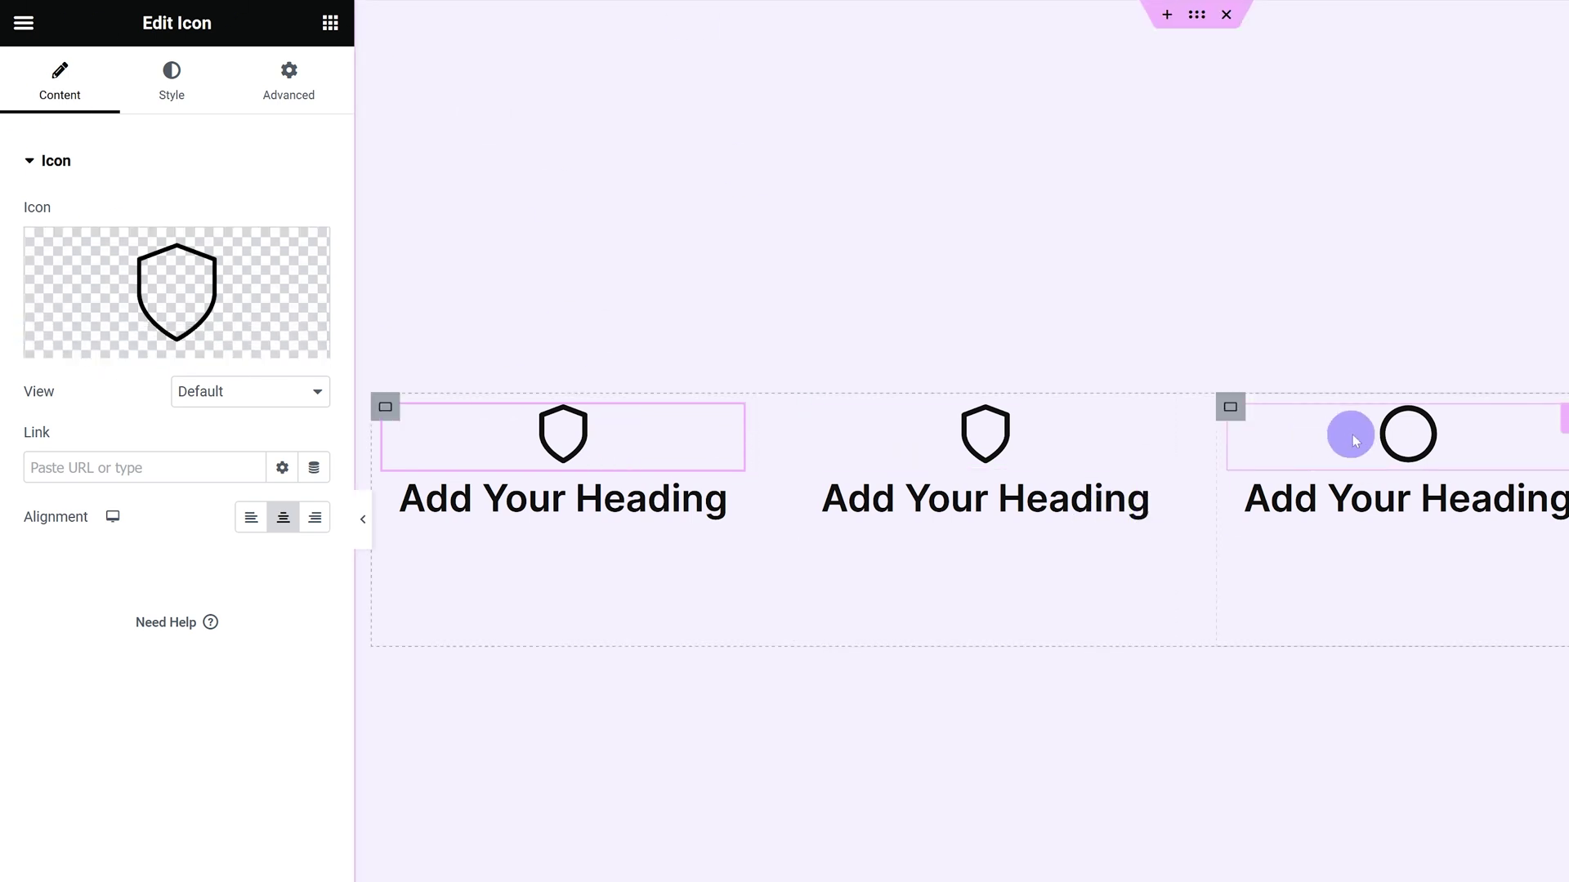
click(1356, 434)
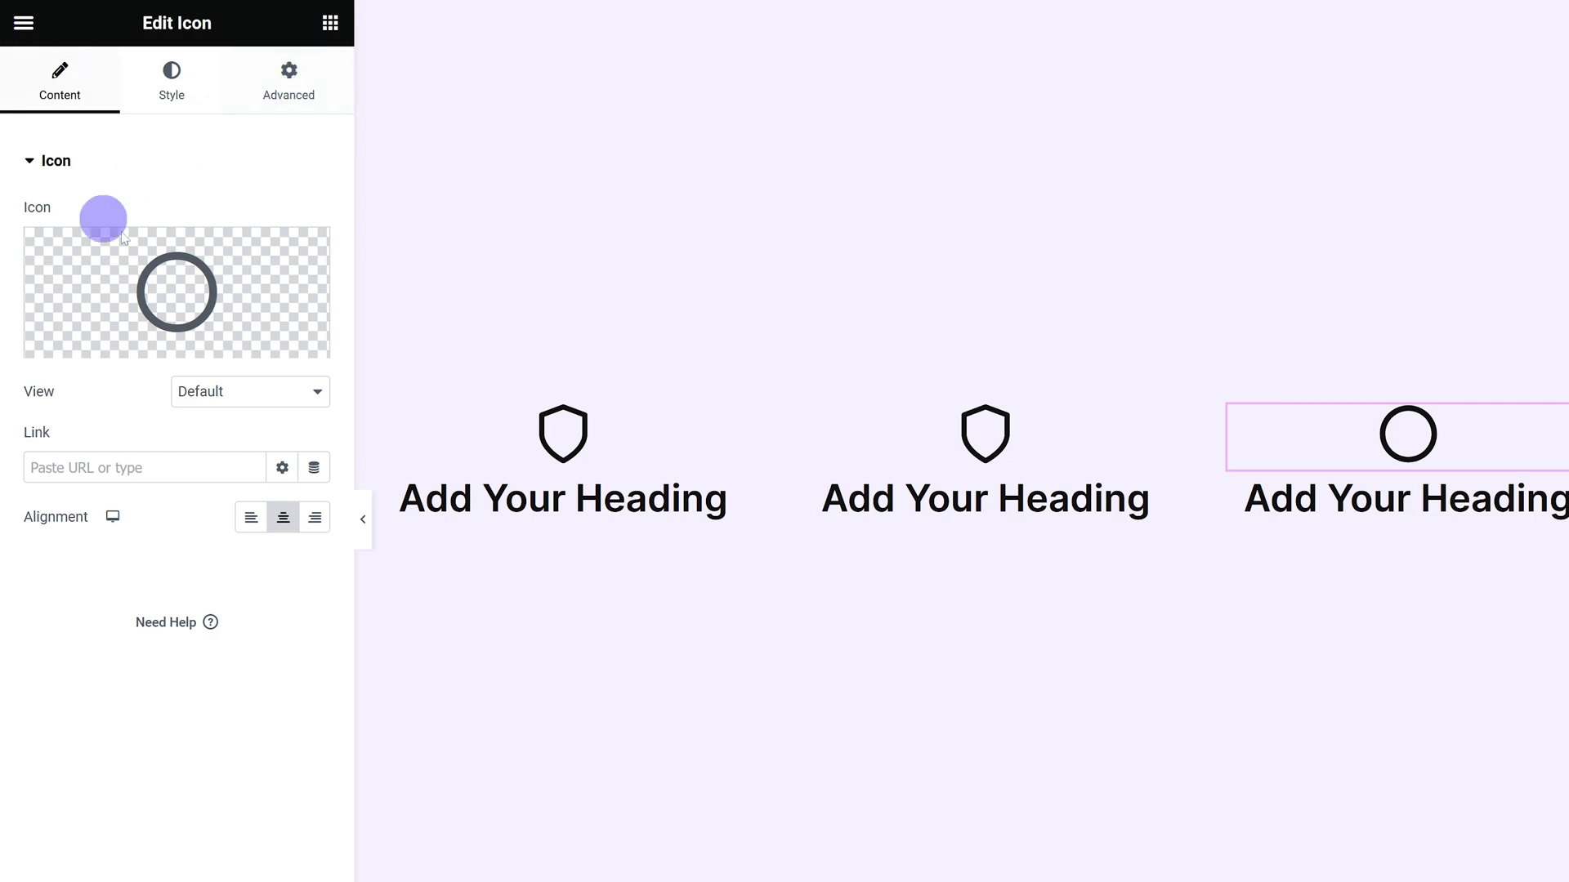
click(168, 245)
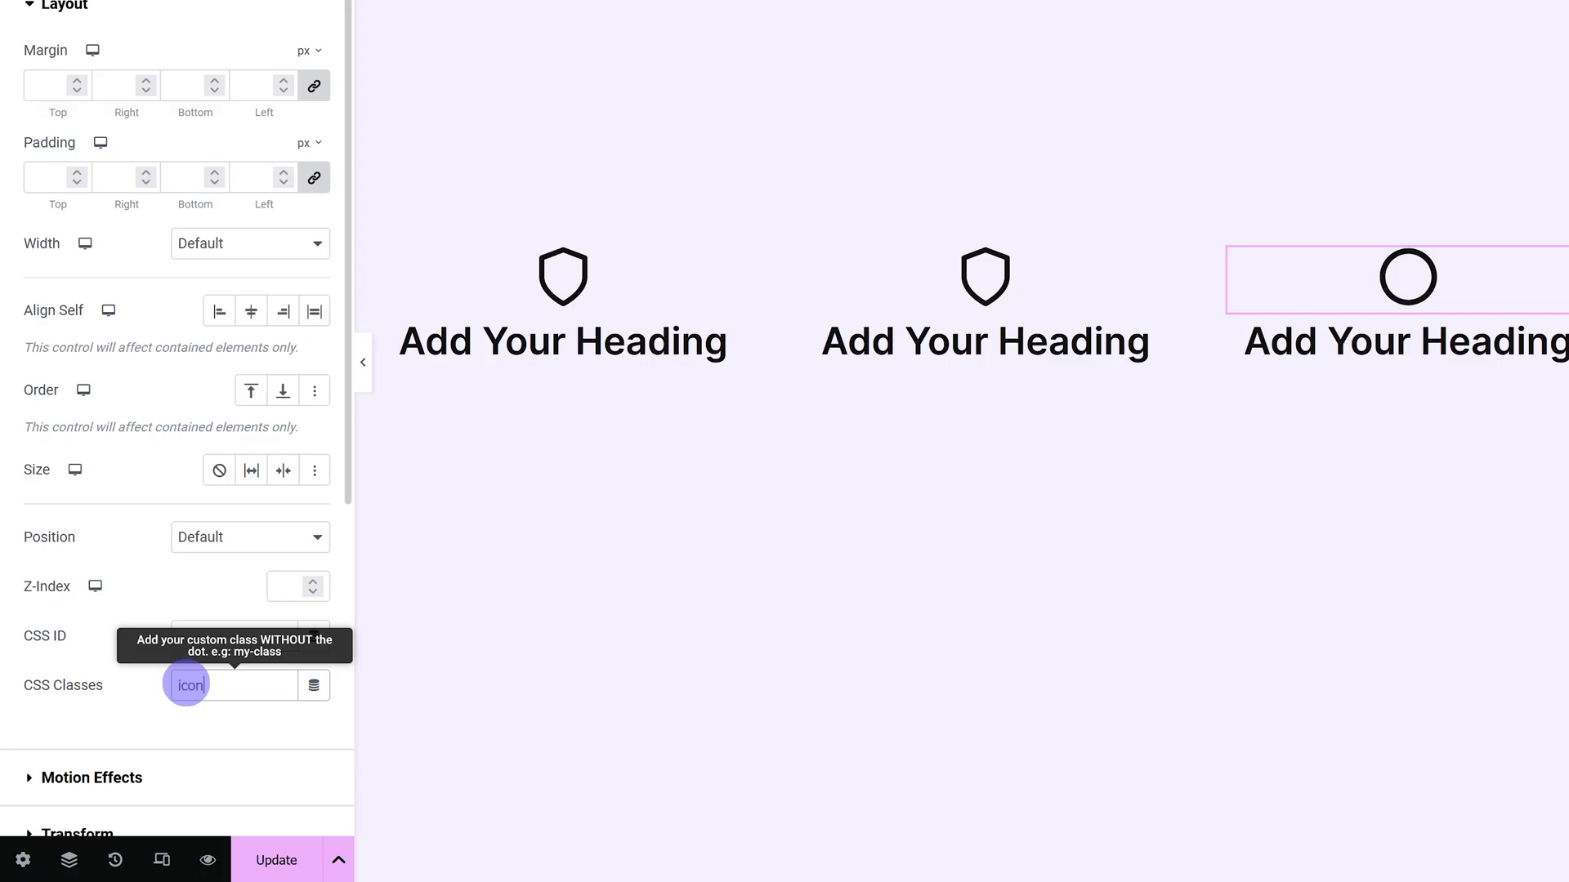
click(216, 832)
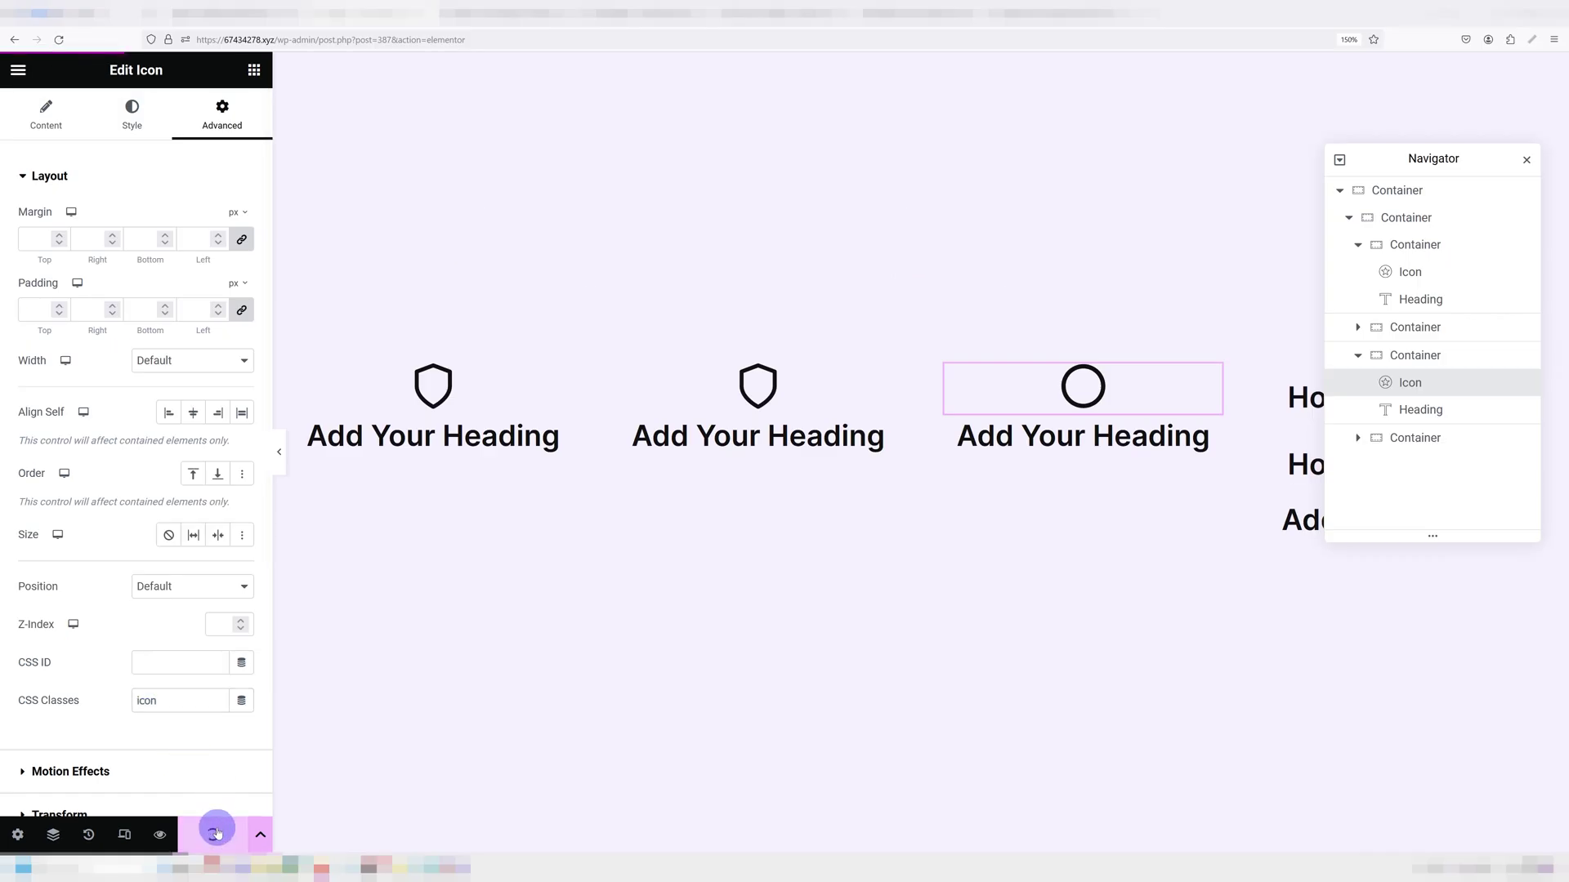
Paste the .icon { line-height: 0; } rule into the Customizer's Additional CSS.
click(580, 13)
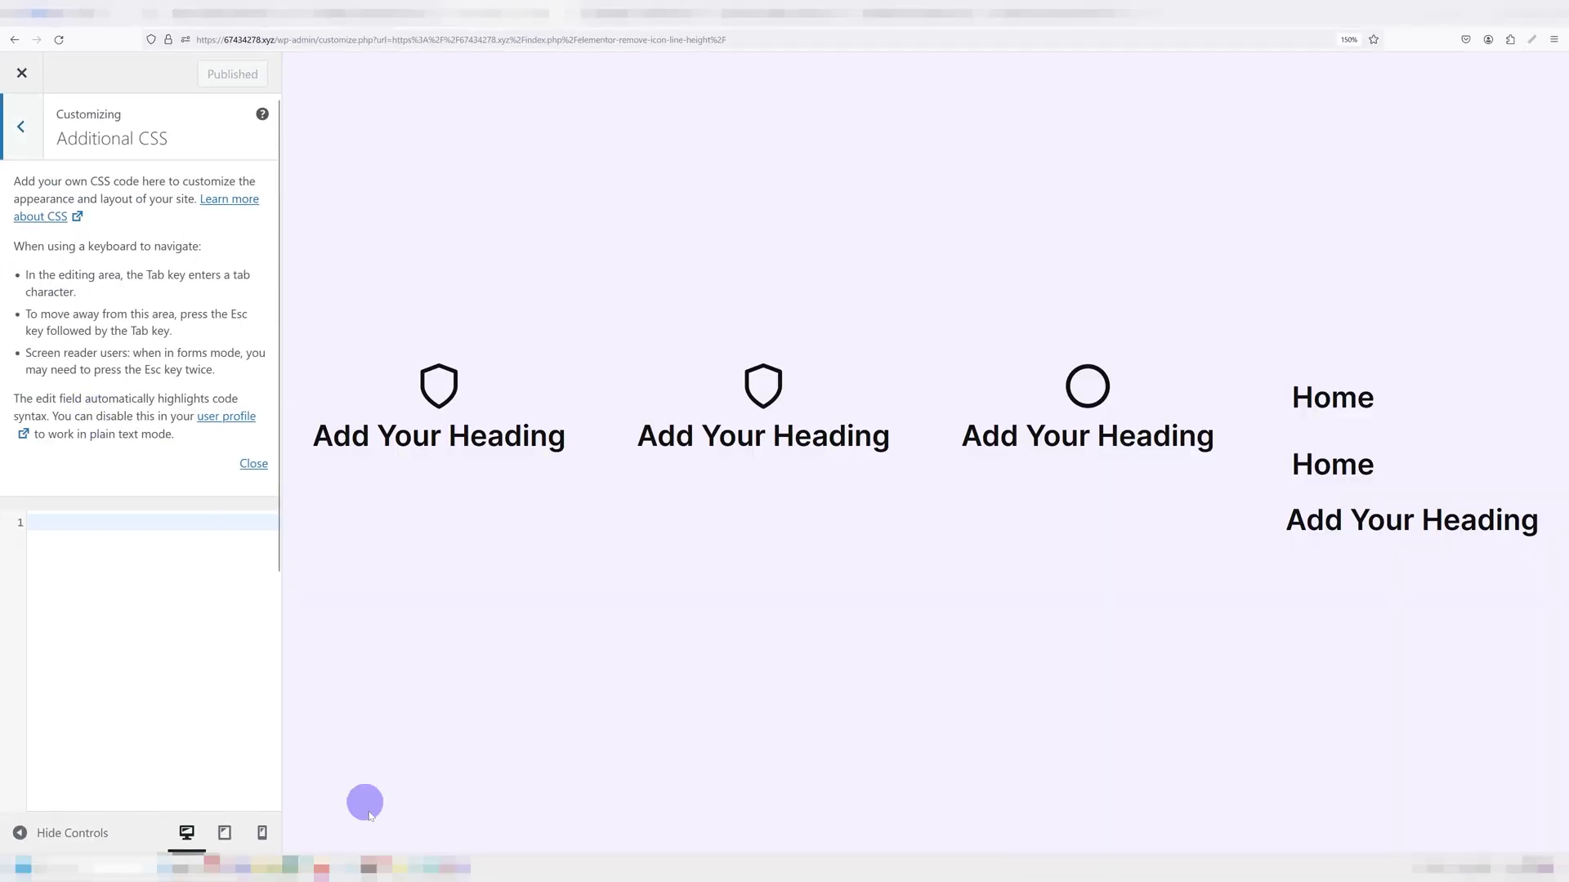
click(424, 862)
drag(404, 289, 372, 241)
key(ctrl+c)
click(119, 547)
key(ctrl+v)
Highlight the .icon selector and its line-height property in the rule.
drag(42, 653, 82, 654)
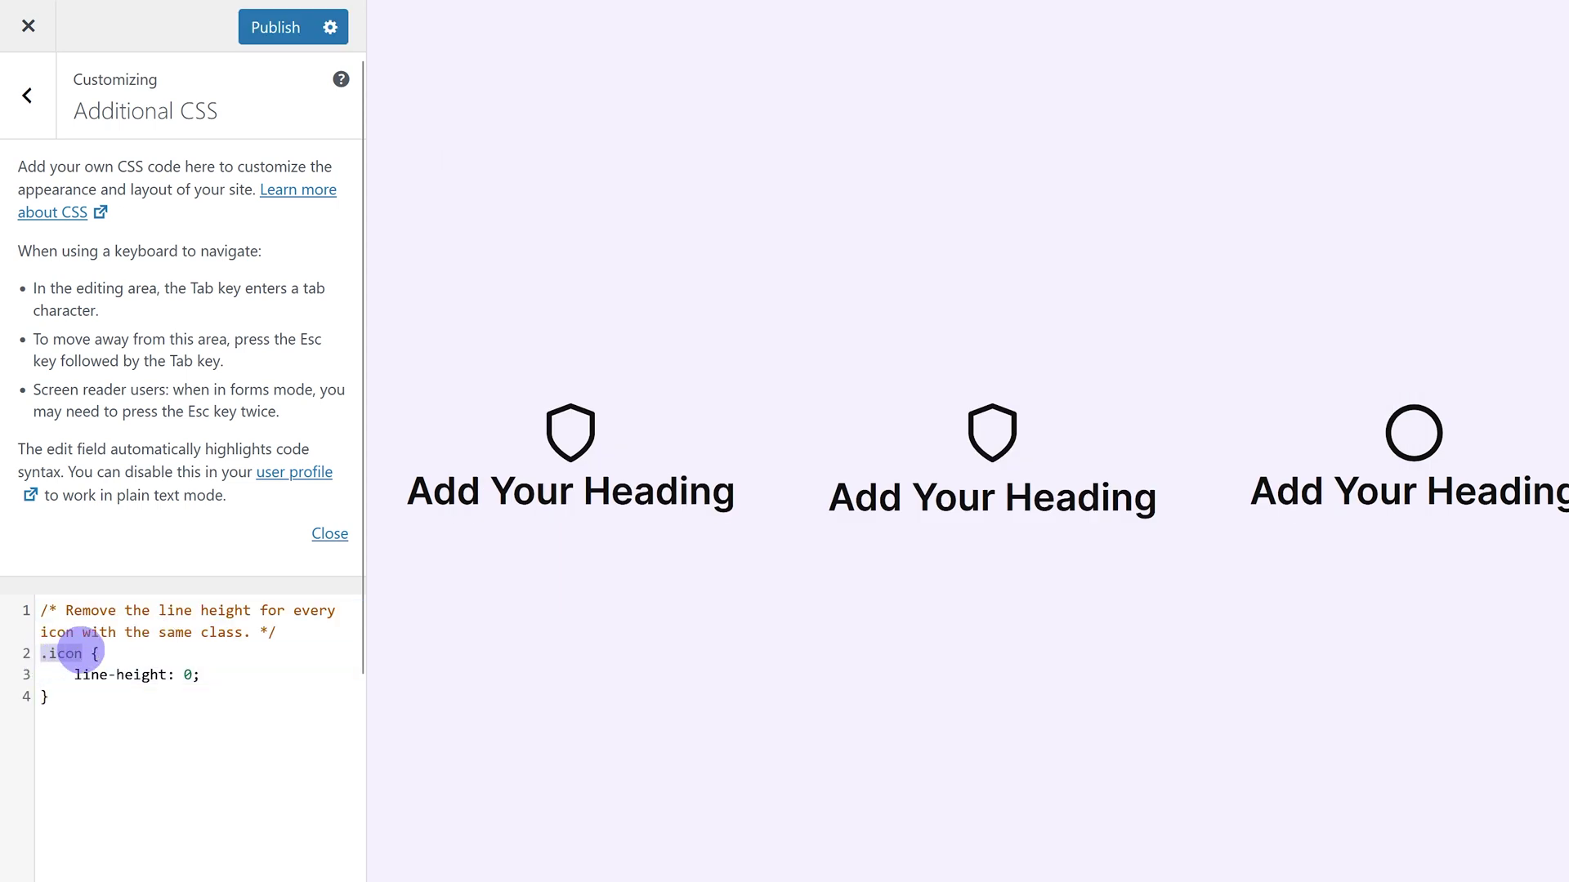
double_click(123, 675)
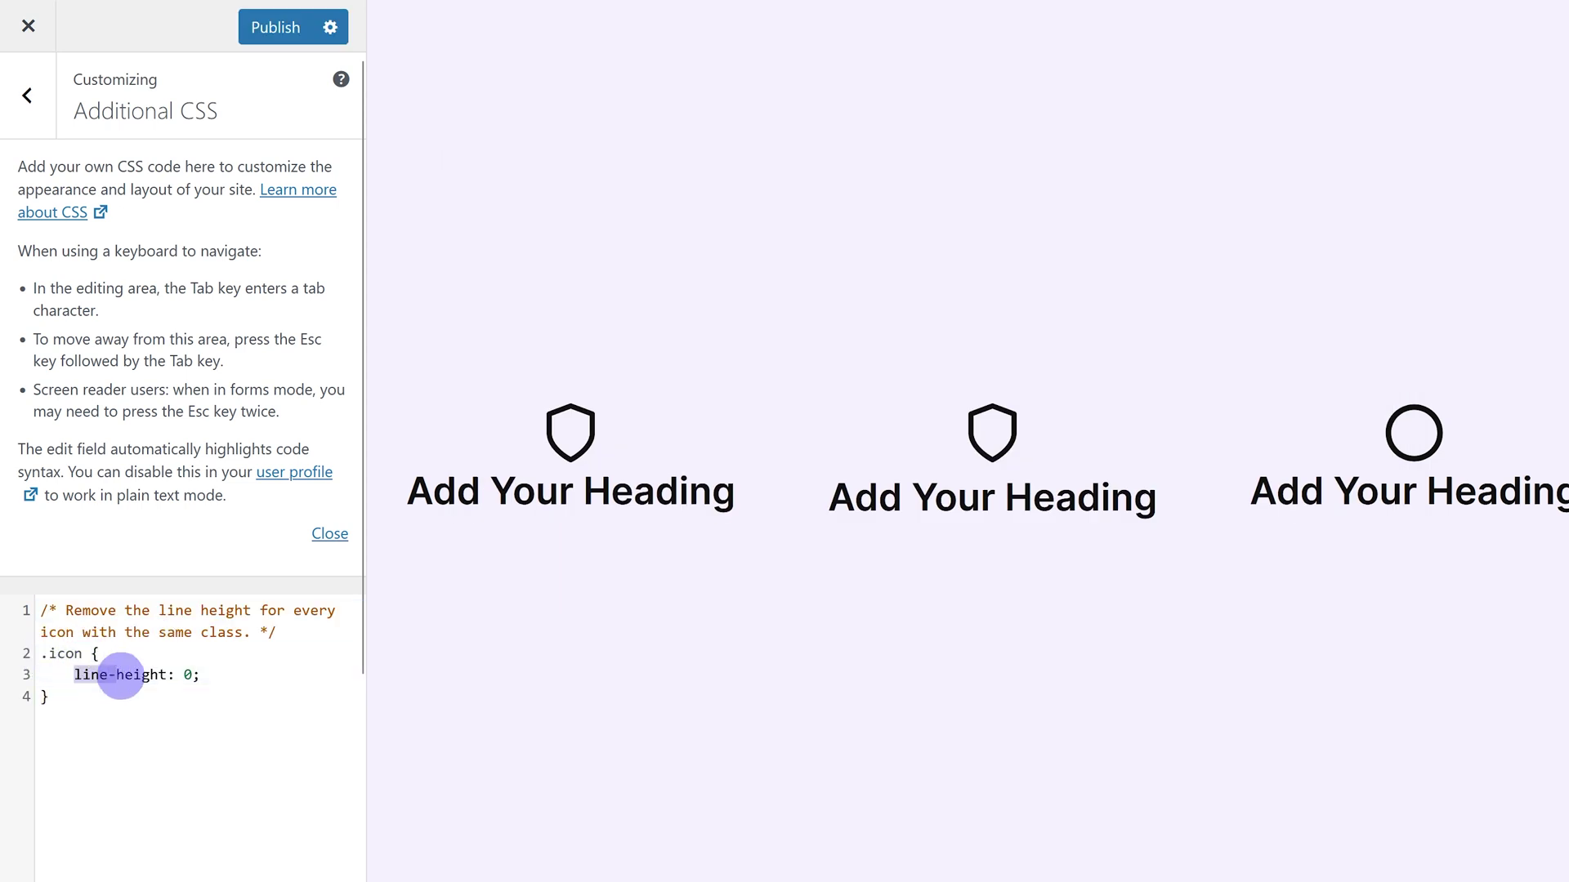
click(269, 697)
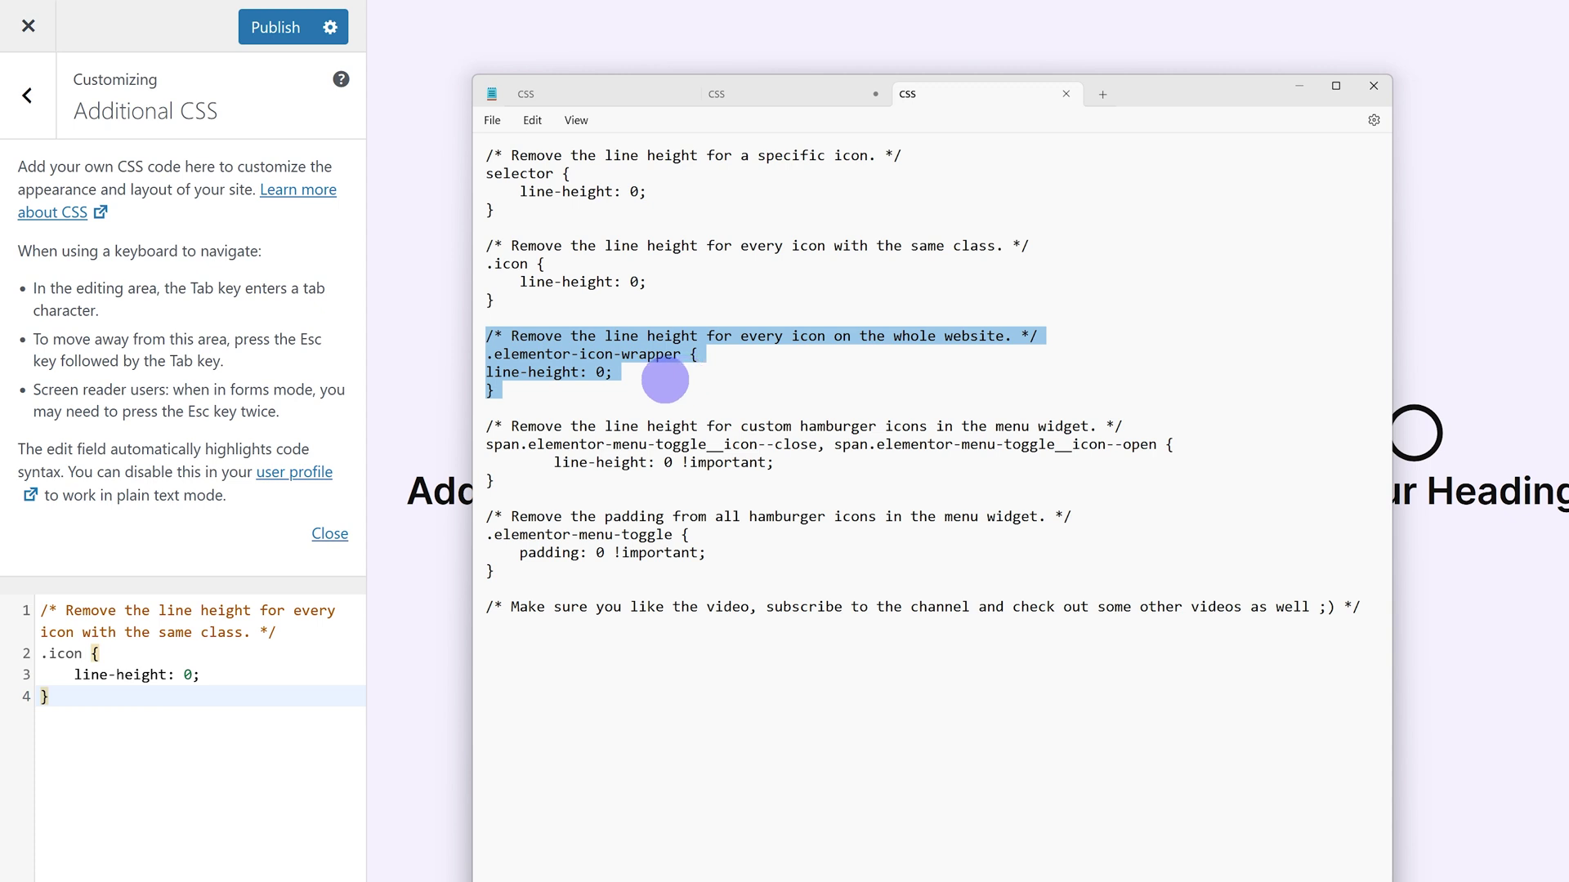
Paste the .elementor-icon-wrapper line-height rule, then delete it and the .icon rule.
click(62, 698)
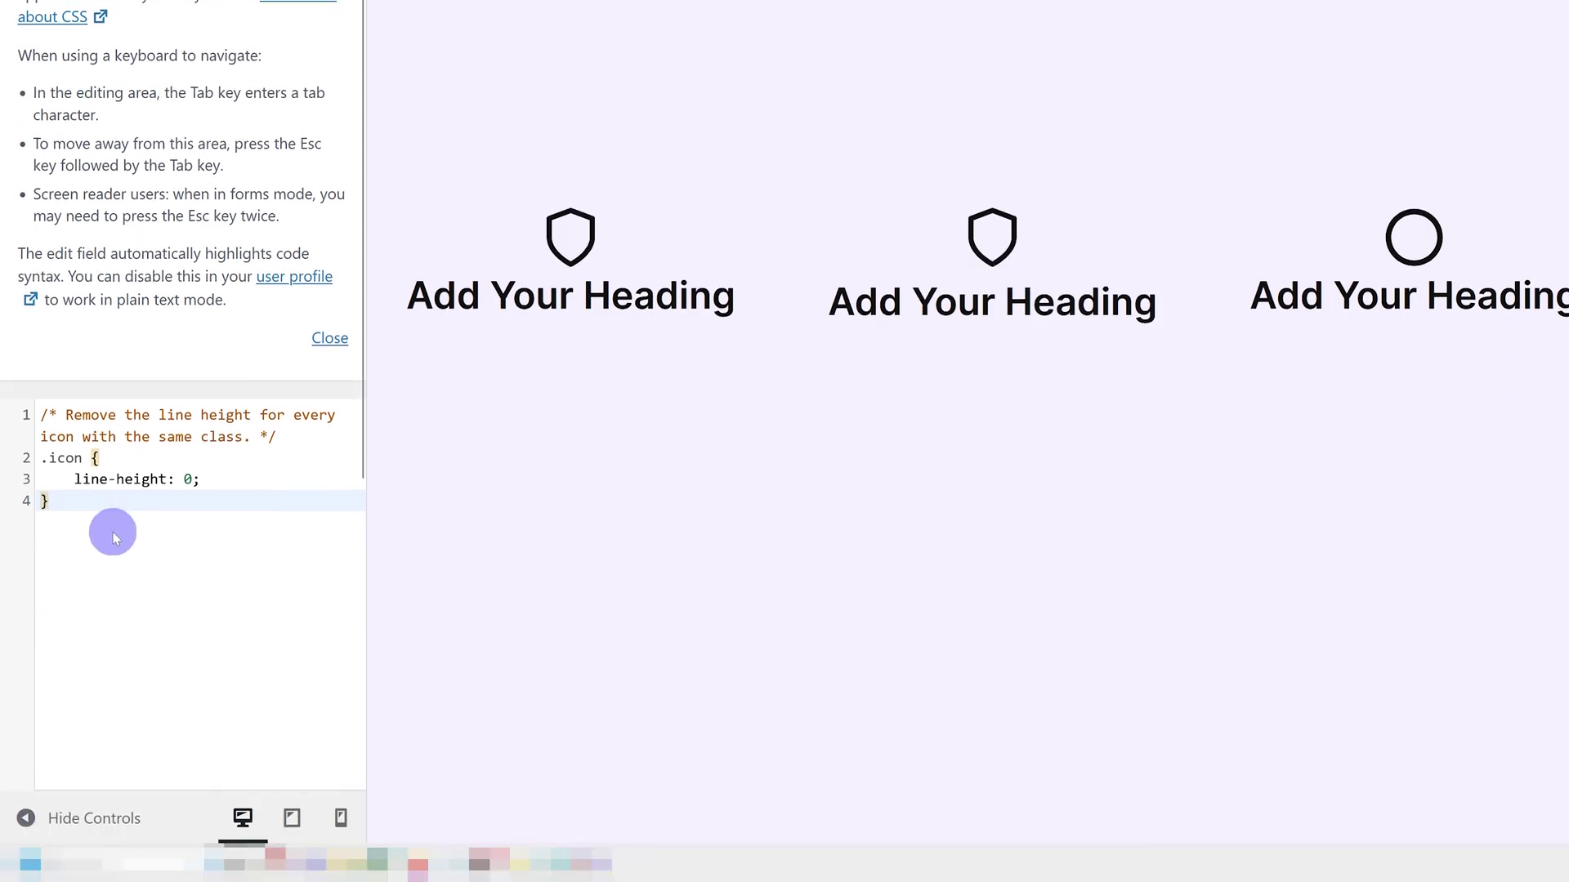
text(/* Remove the line height for every icon on the whole website. */ .elementor-icon-wrapper { line-height: 0; })
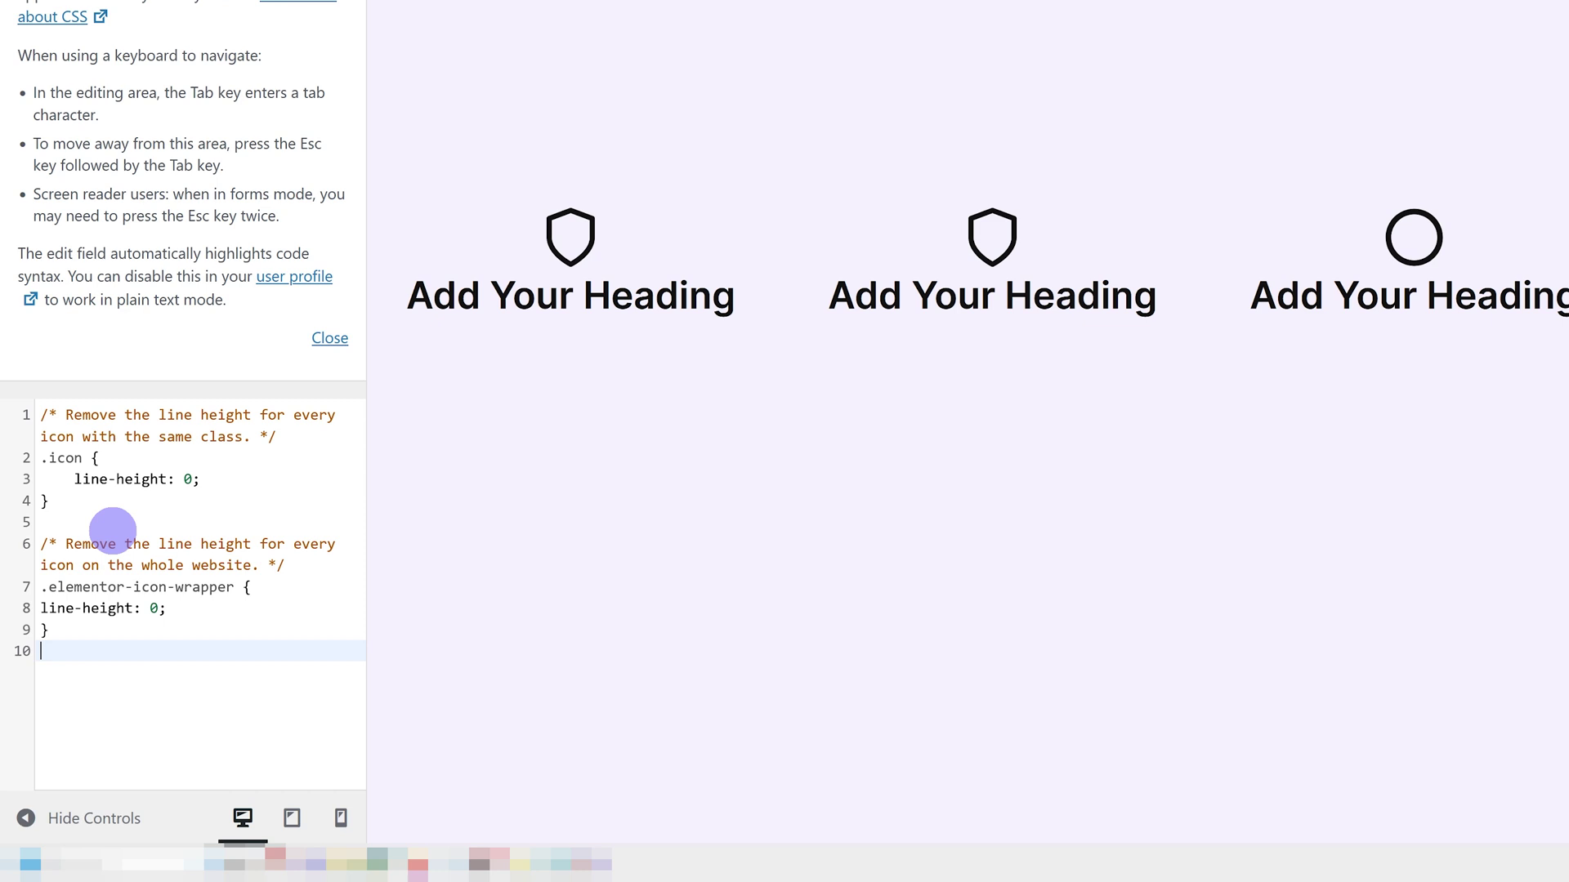
click(144, 508)
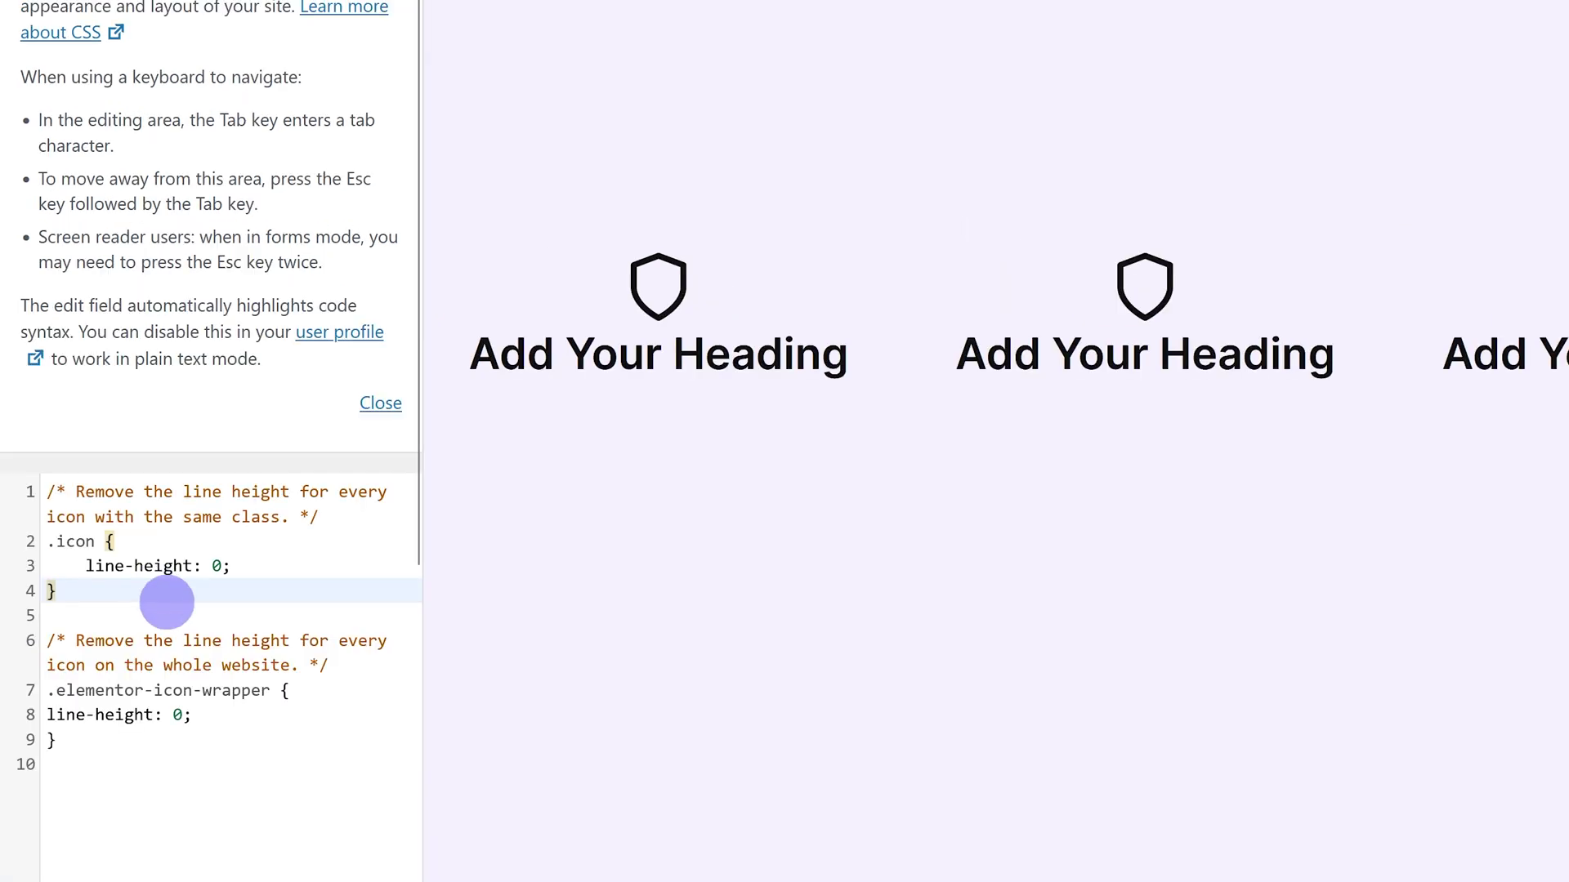
drag(167, 602, 4, 439)
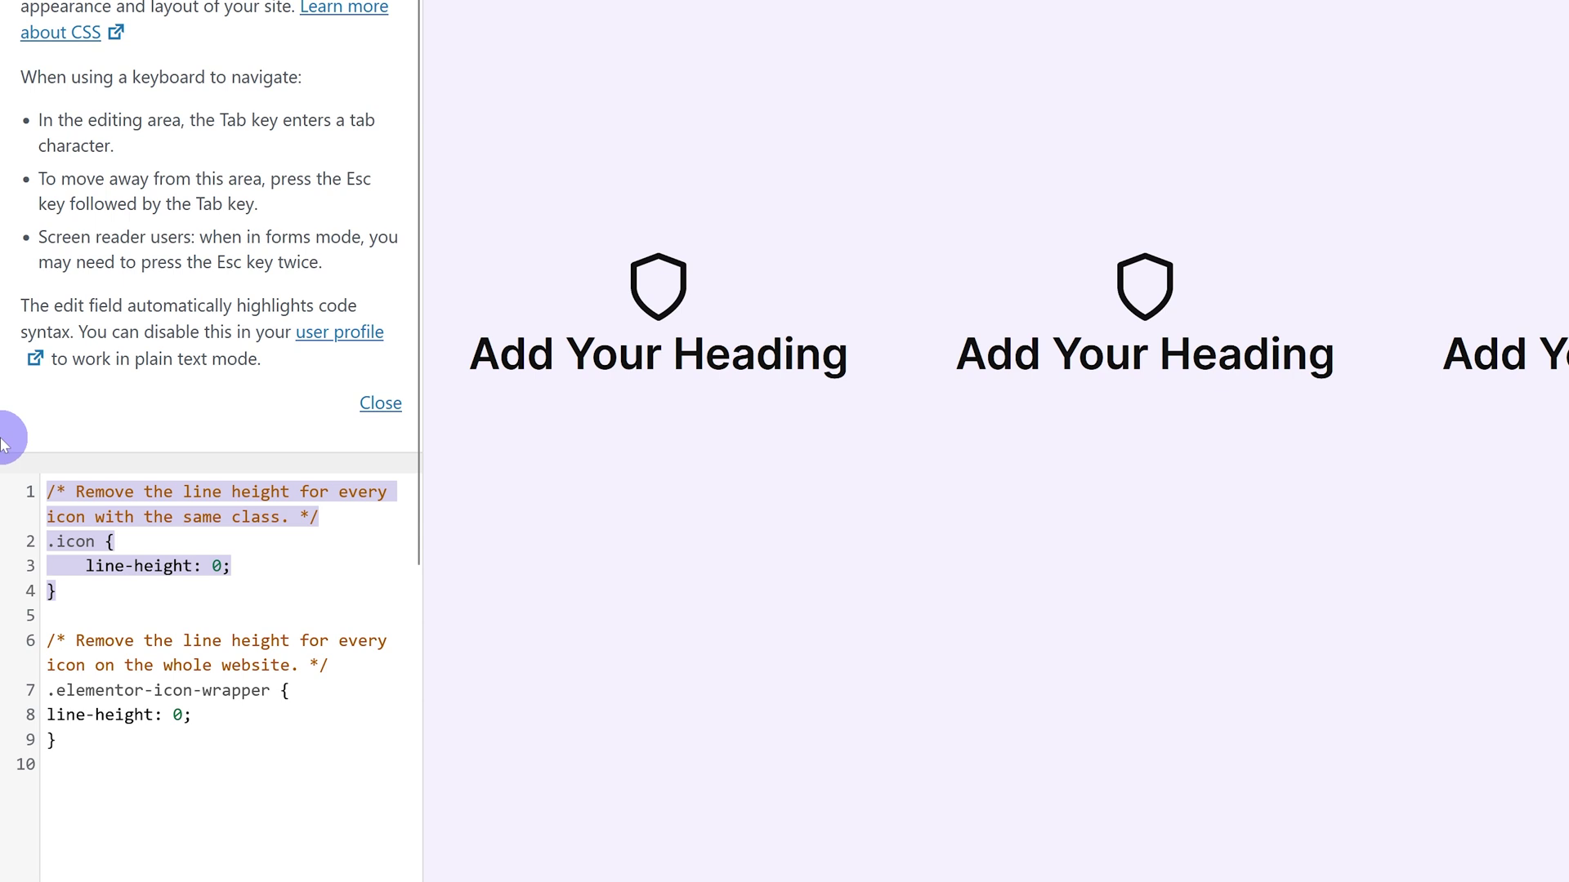
key(BackSpace)
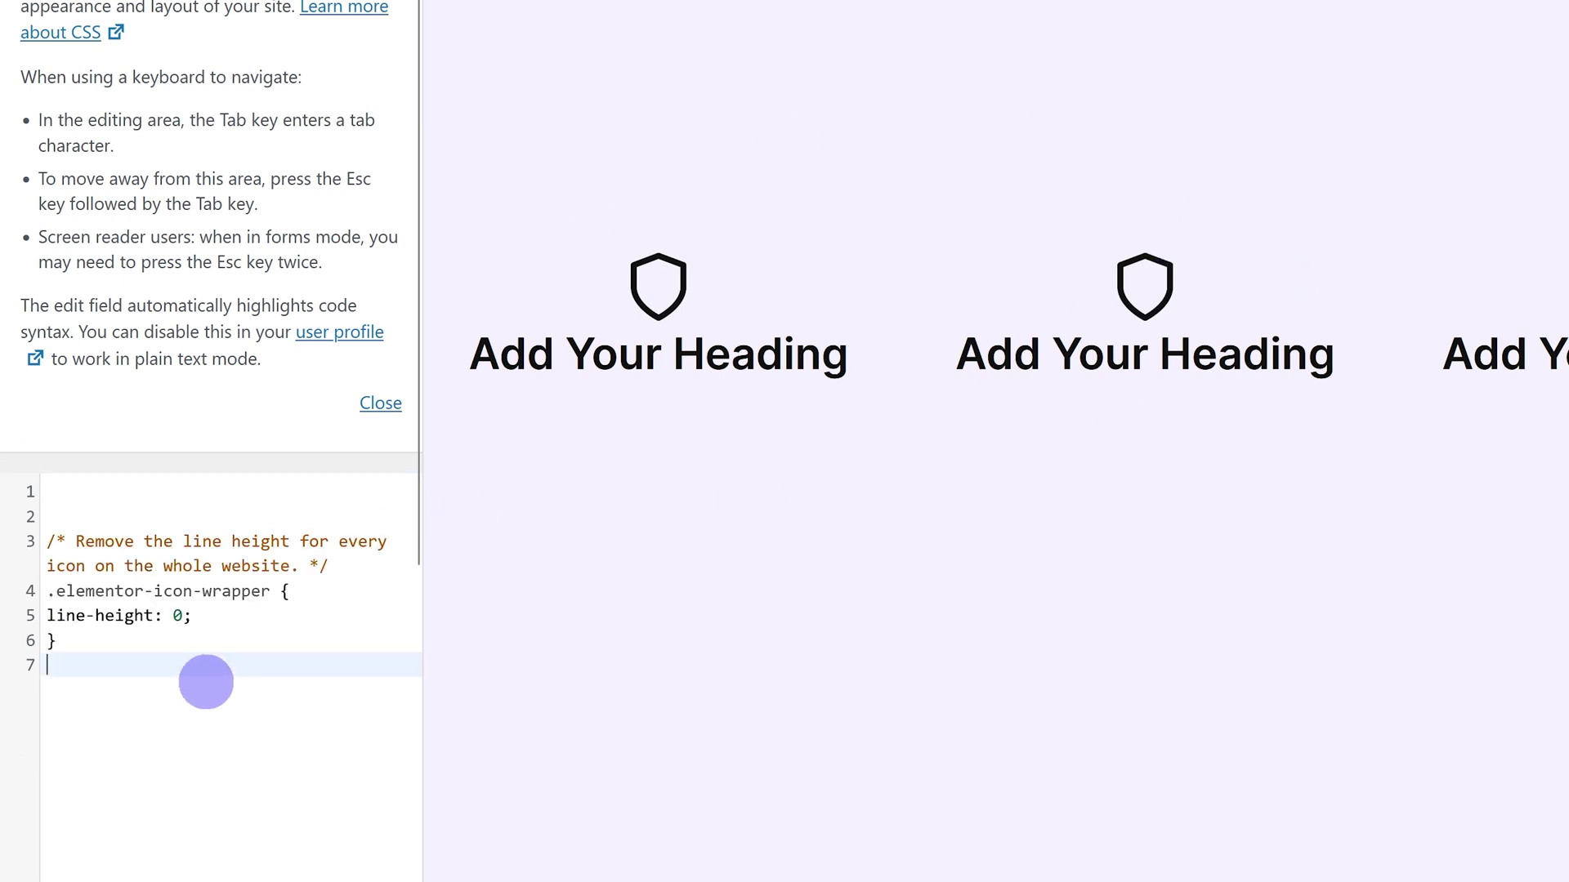
drag(196, 666, 4, 439)
key(BackSpace)
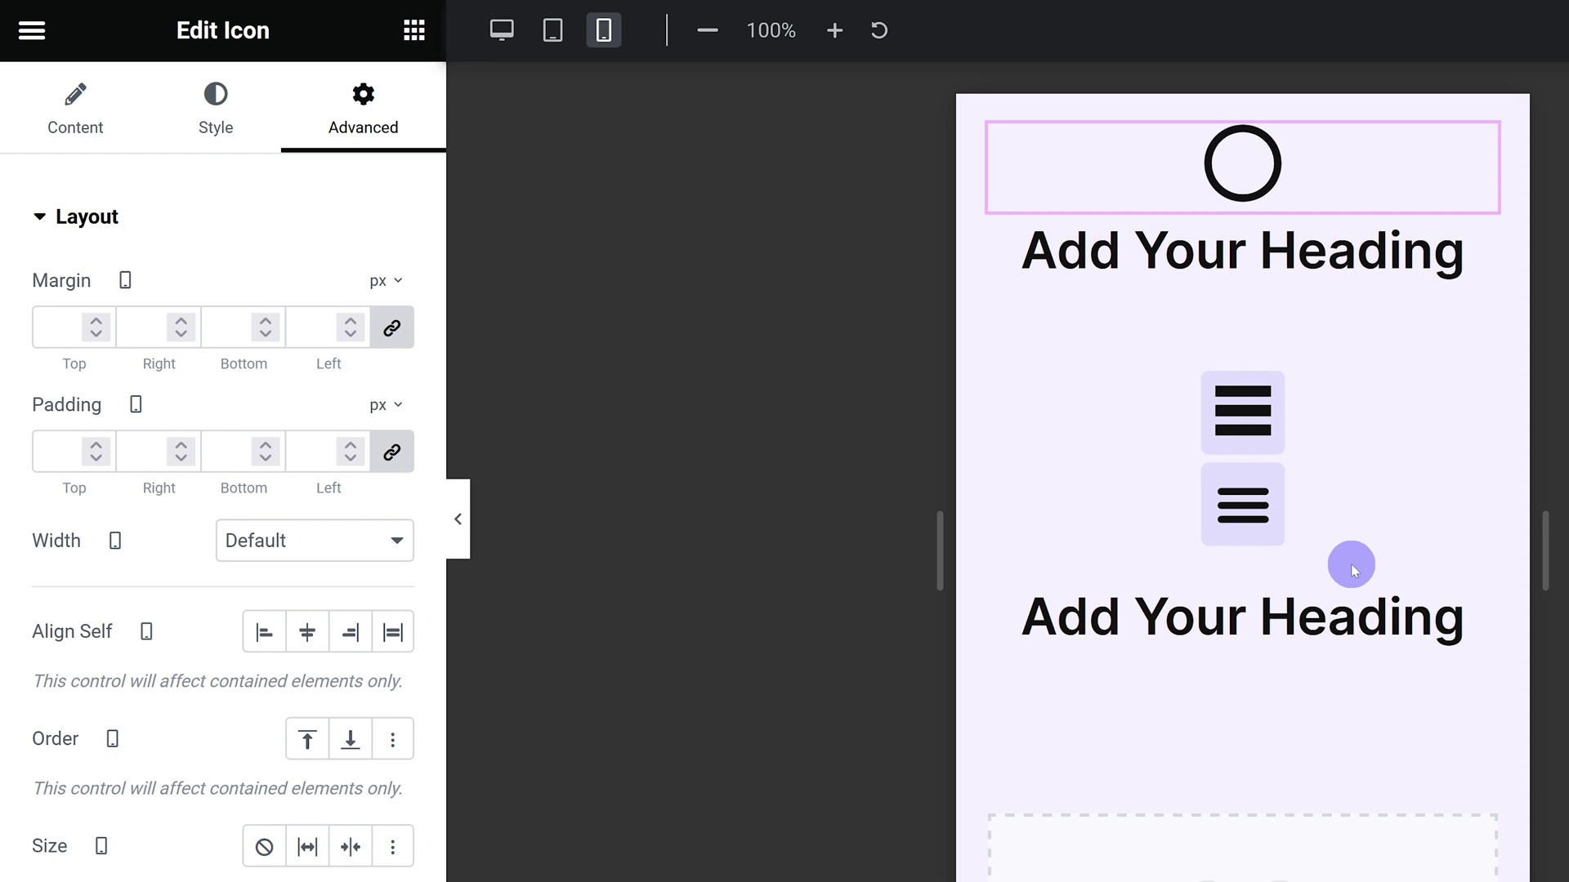
Switch to the Notepad file of saved CSS snippets.
key(alt+Tab)
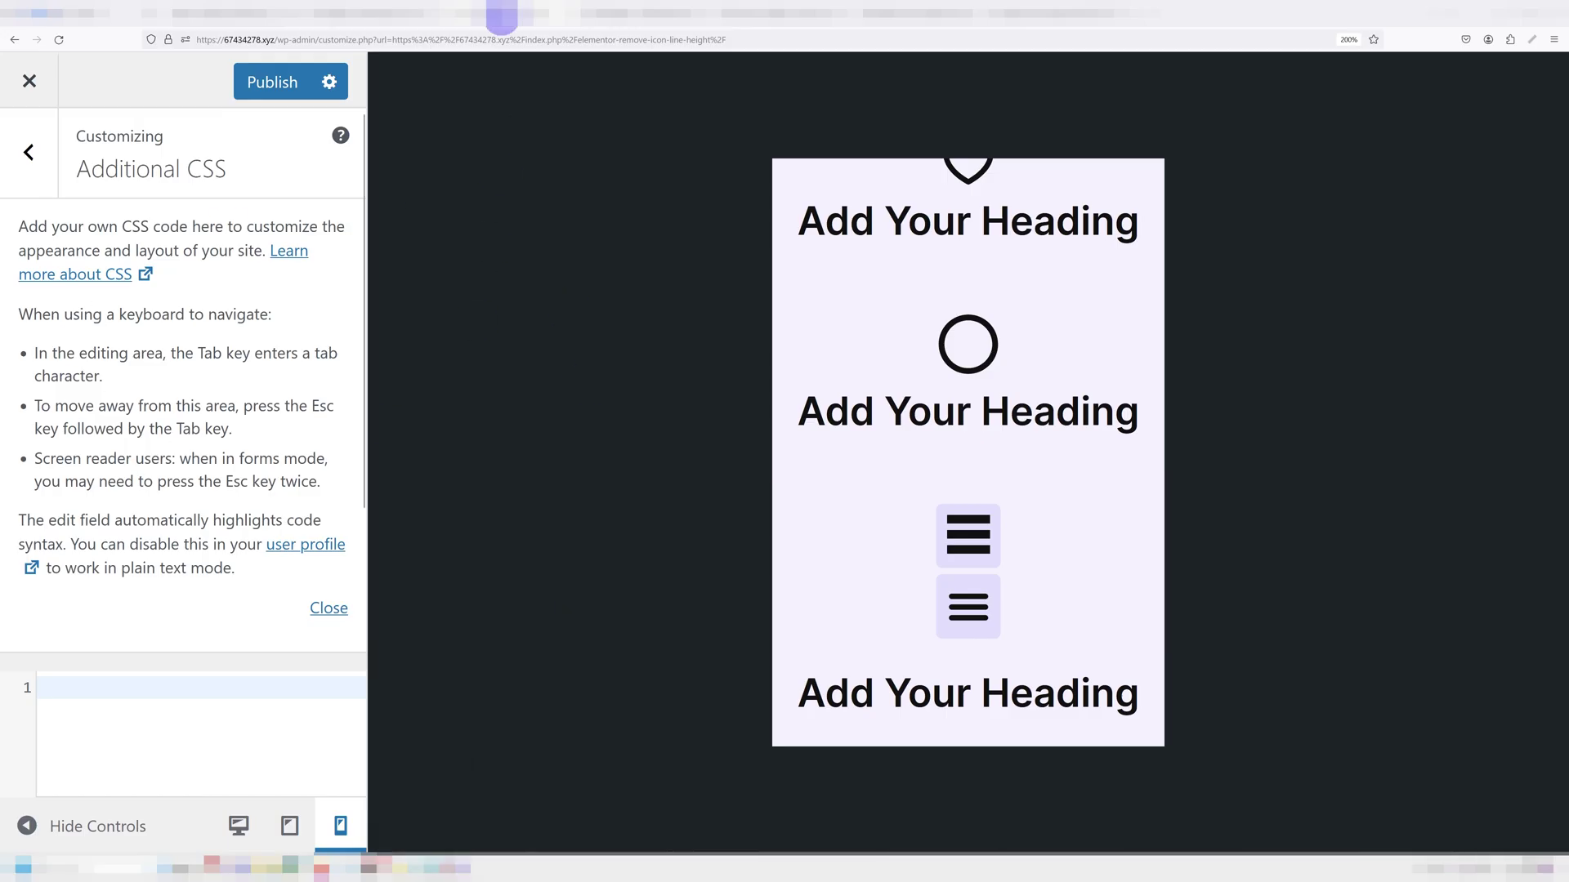
Copy the hamburger-icon line-height rule from Notepad into Additional CSS.
key(alt+Tab)
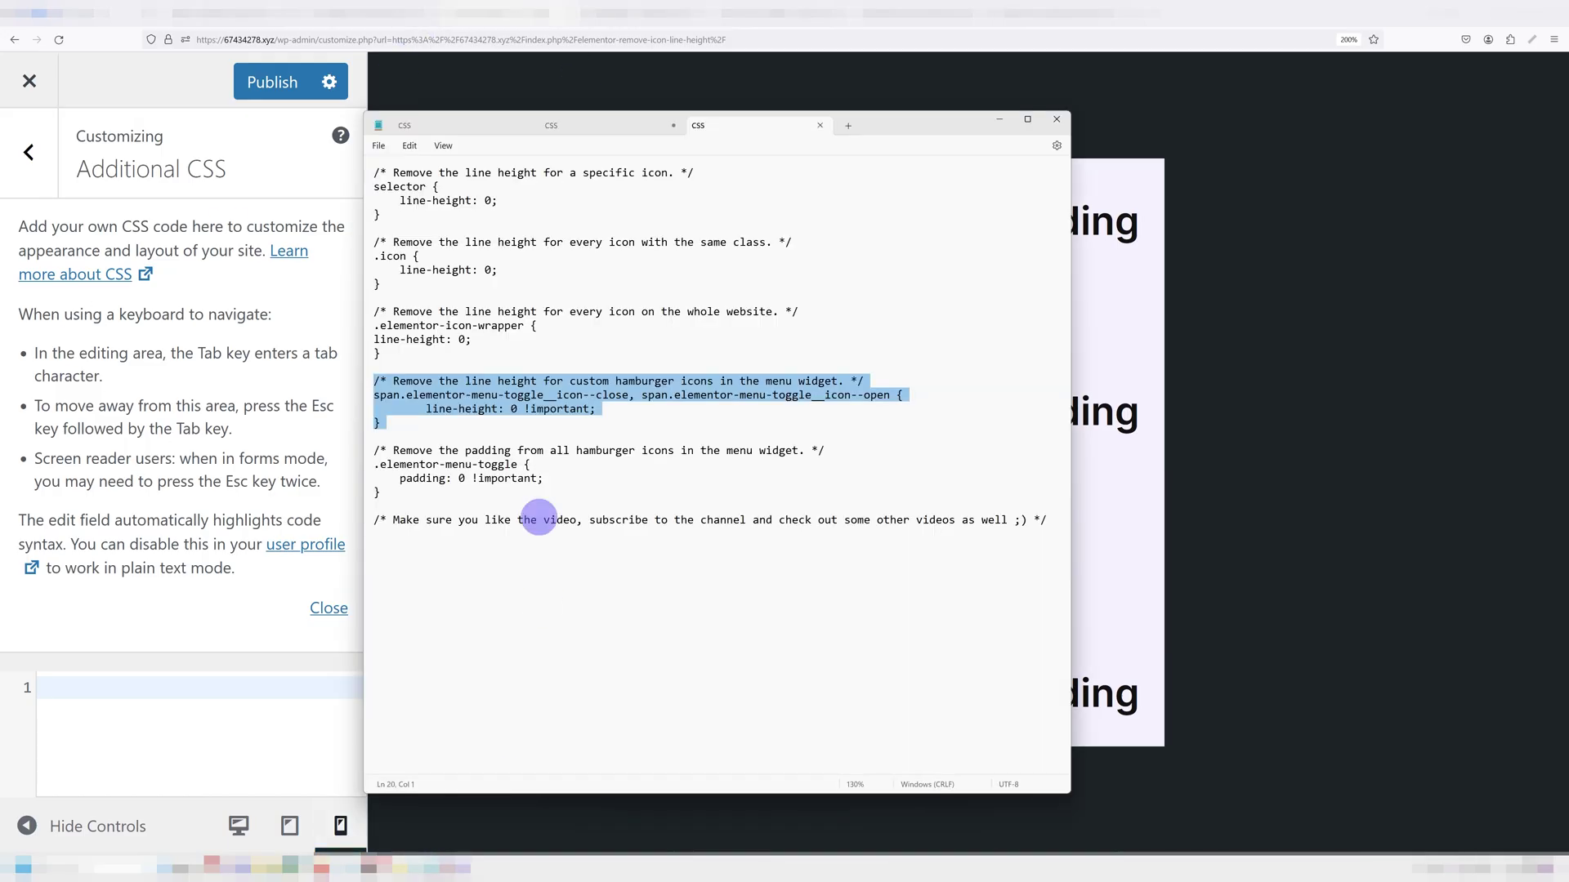
click(427, 417)
drag(427, 417, 358, 387)
key(ctrl+c)
click(202, 706)
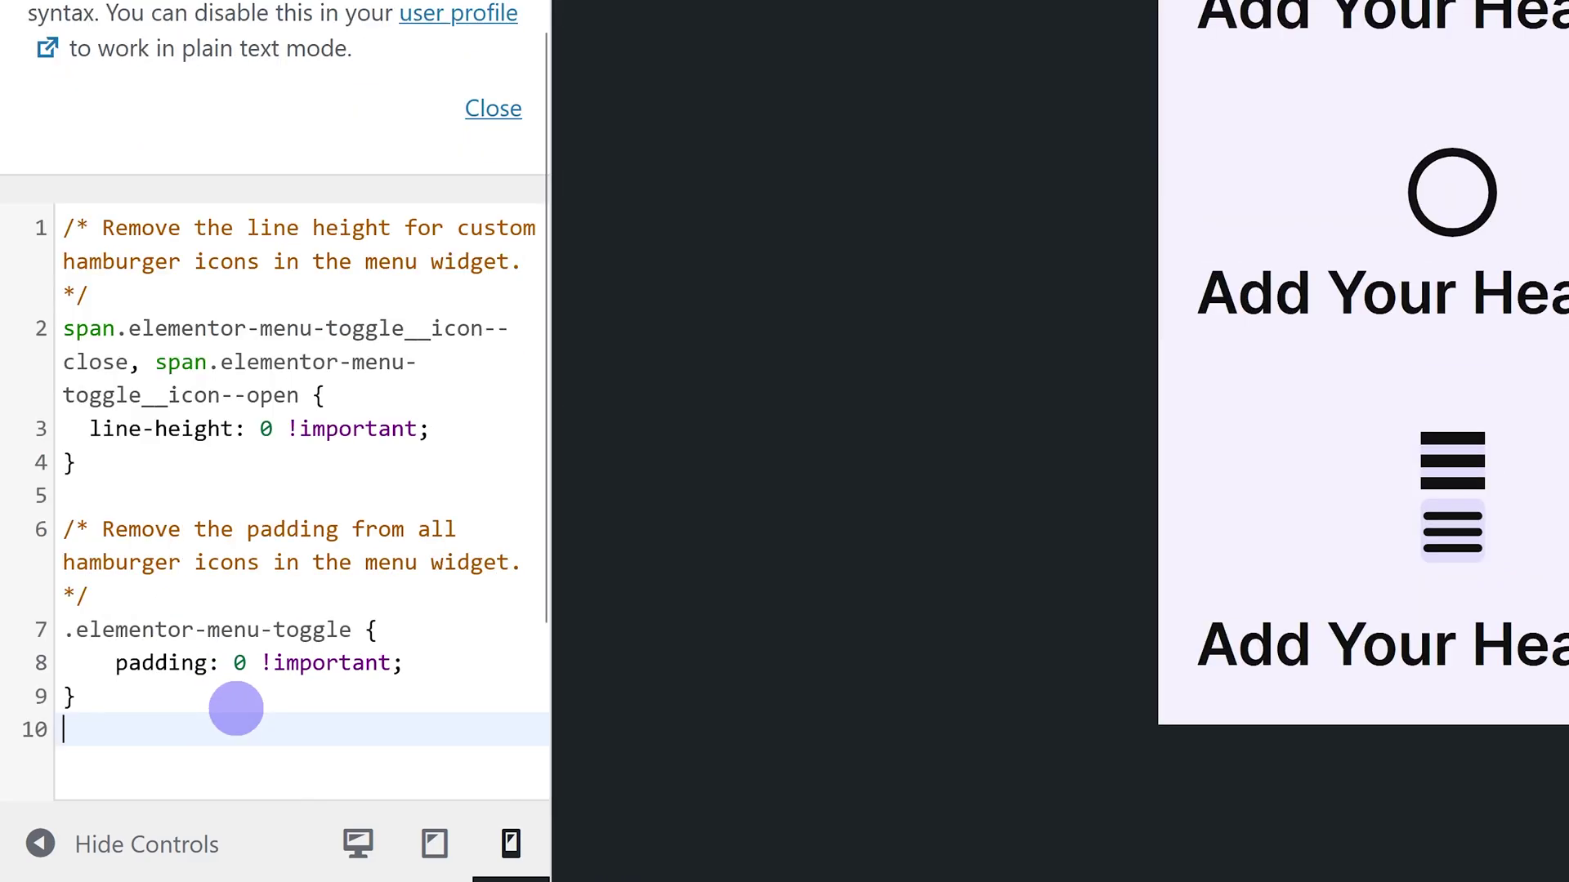
scroll(327, 597, down, 2)
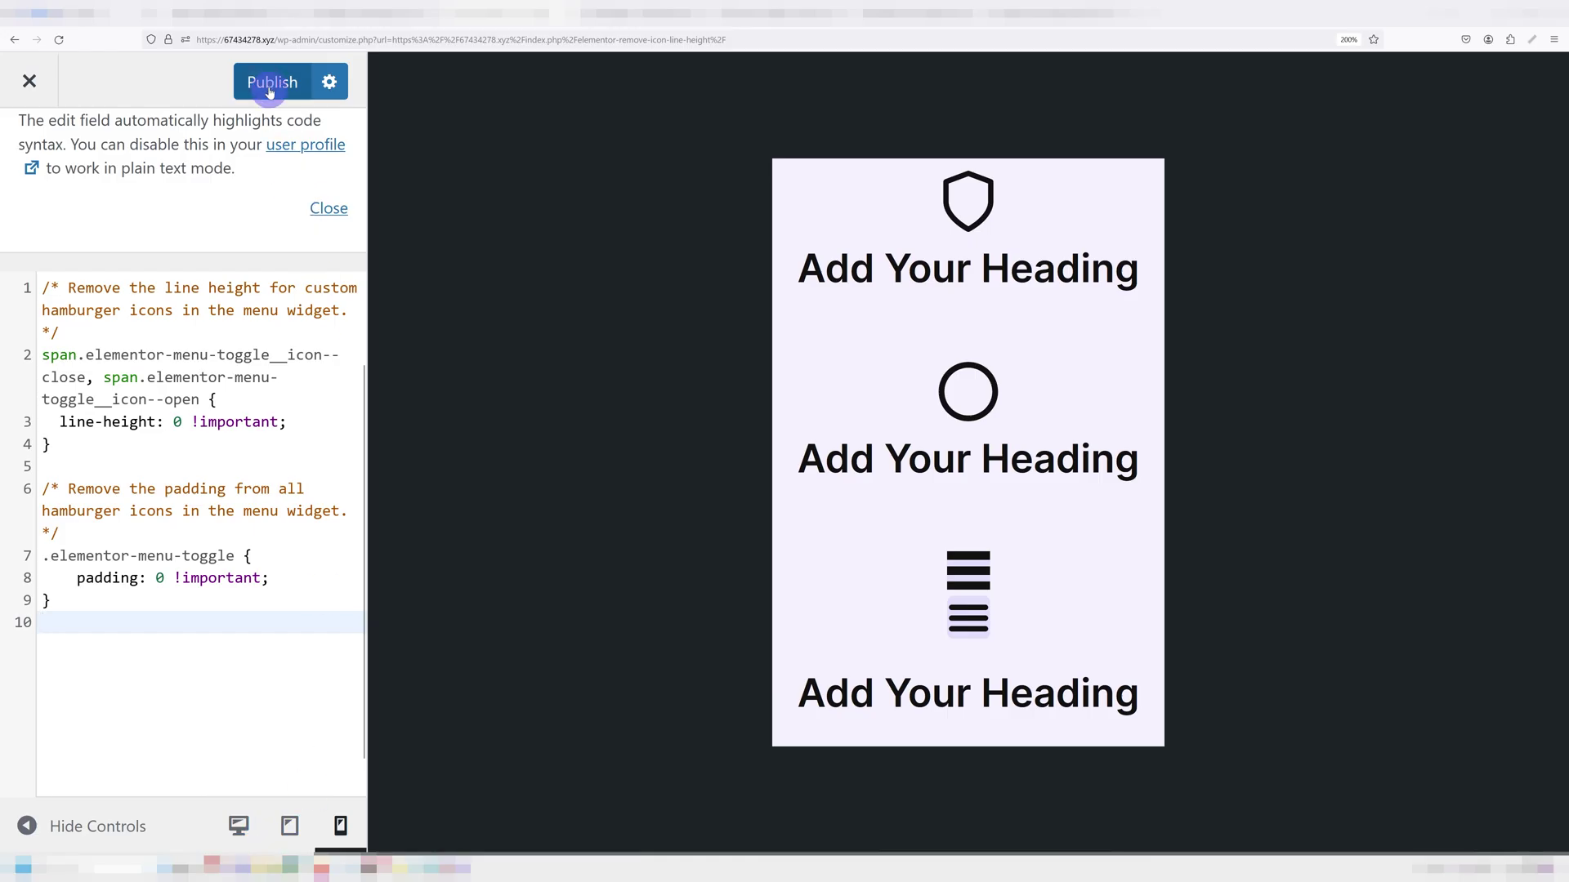
Publish the custom CSS and reload Elementor in Mobile Portrait preview.
click(270, 81)
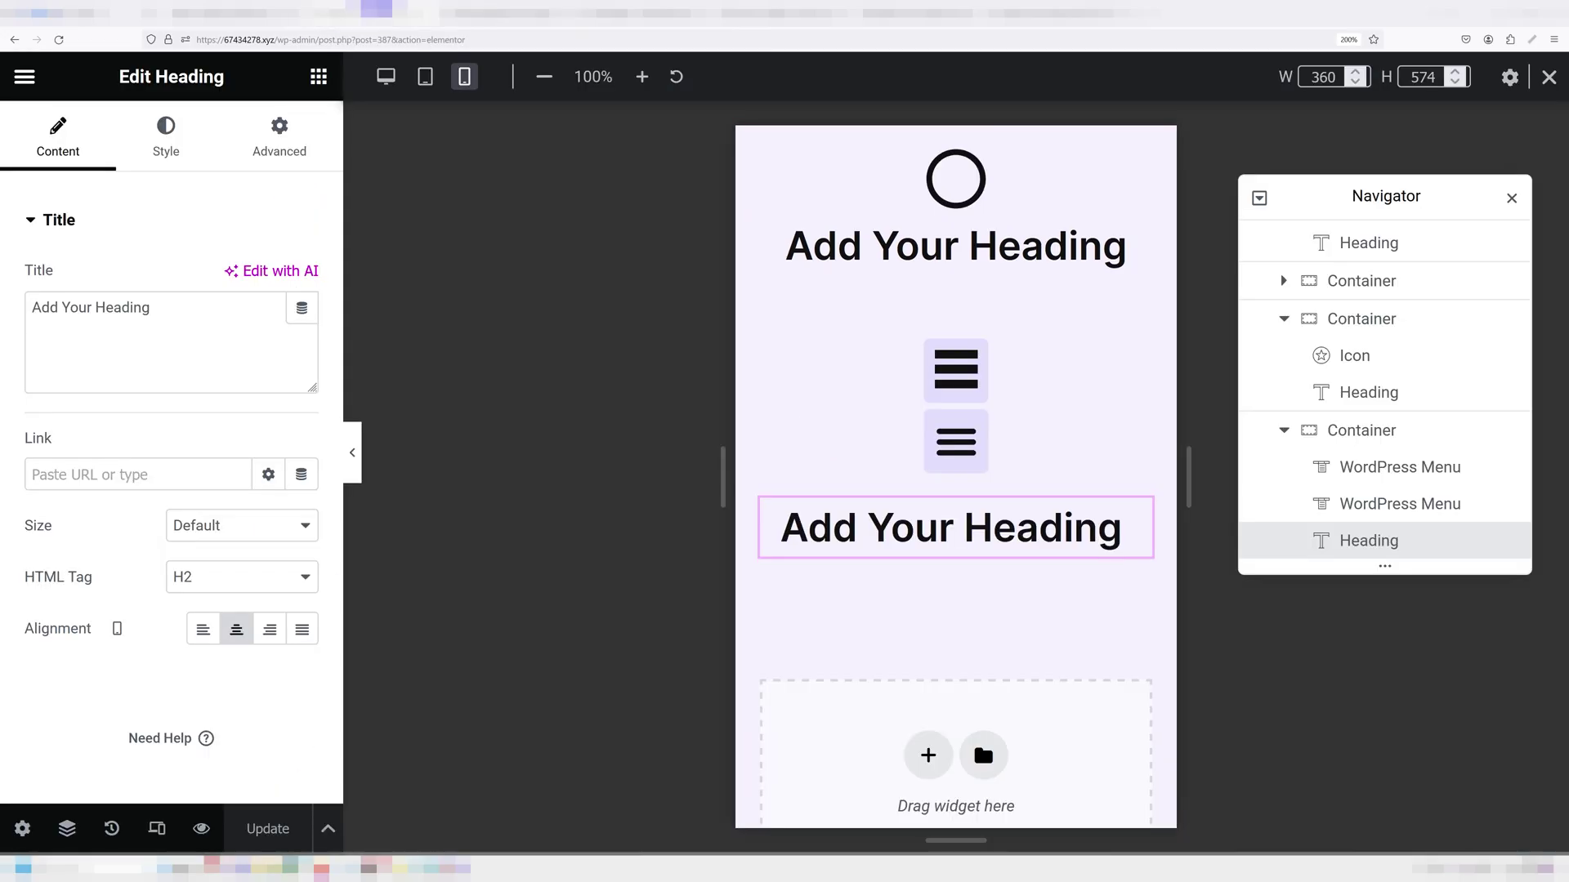
key(F5)
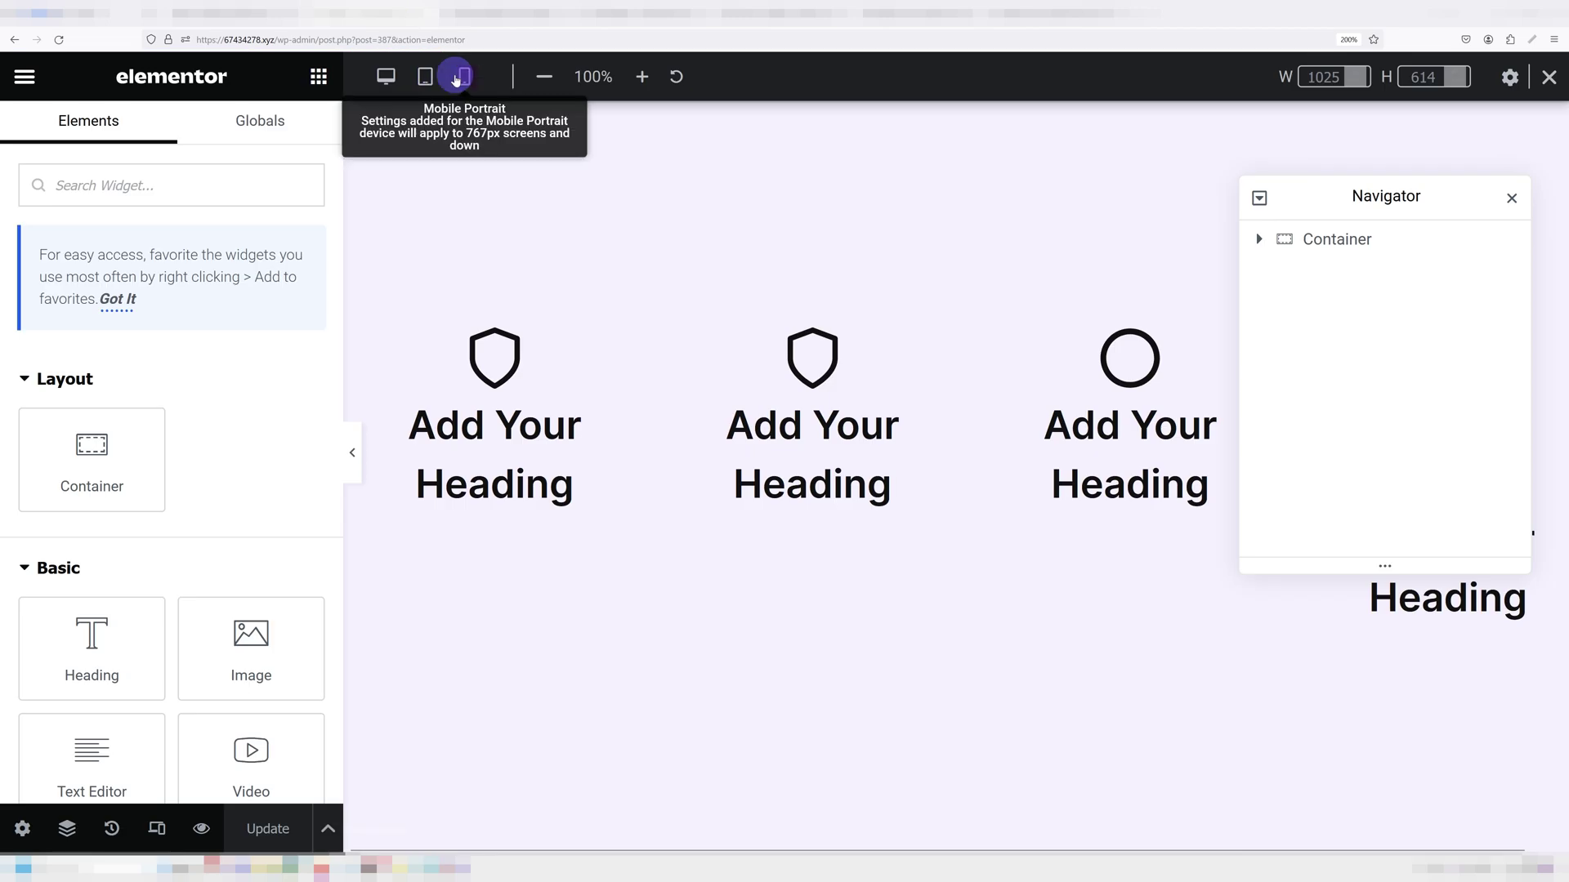
click(464, 76)
scroll(924, 497, down, 5)
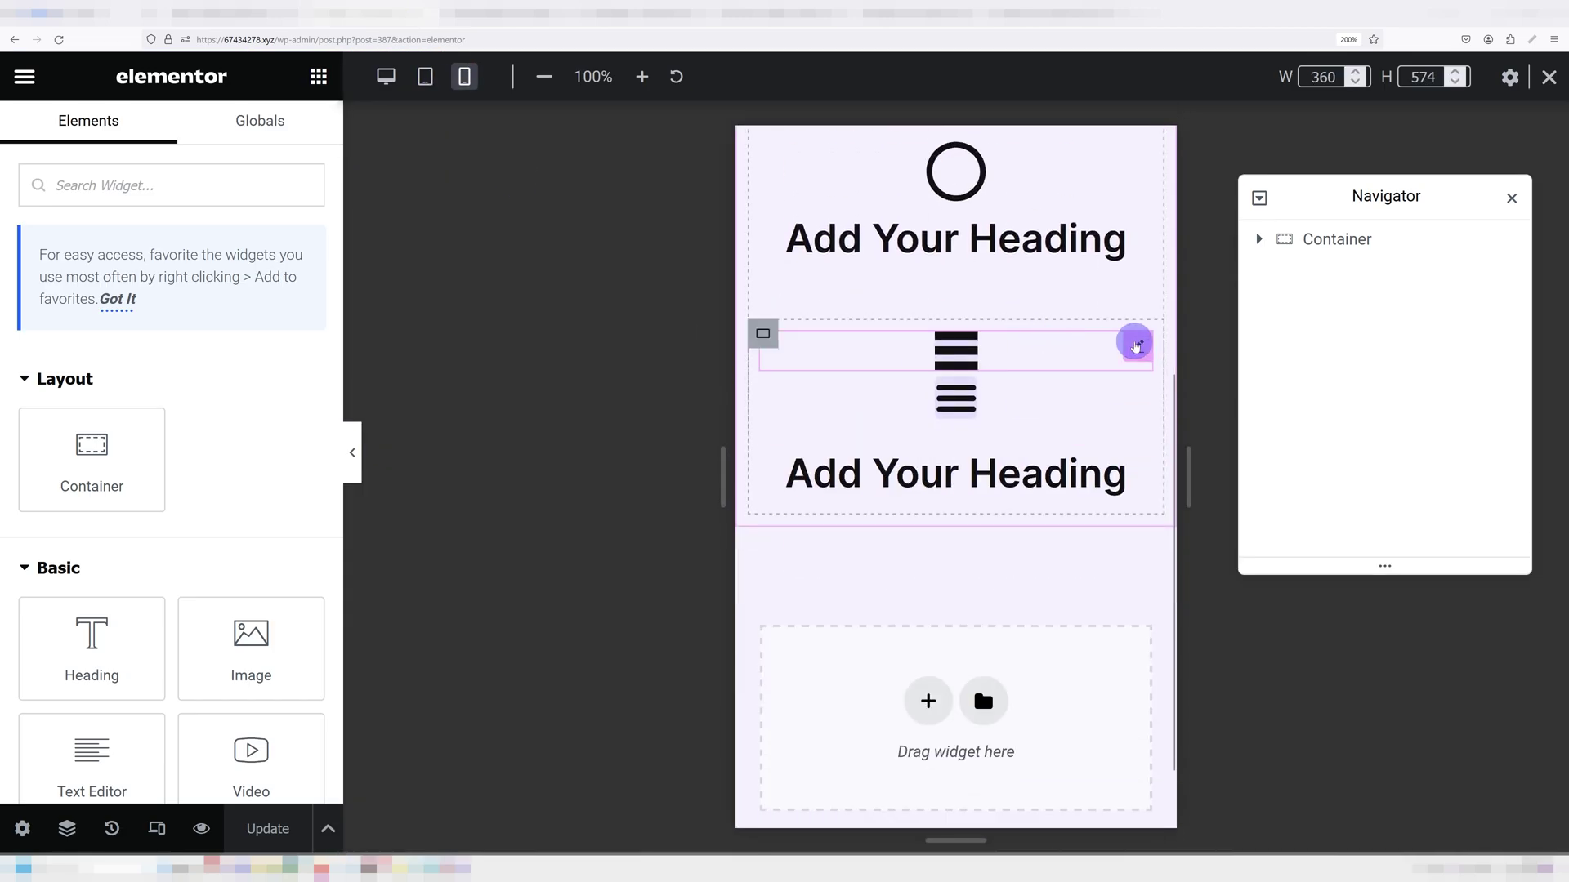
Set the top menu's toggle button background colour to fully transparent.
click(1138, 346)
click(171, 120)
scroll(230, 560, down, 1)
click(151, 742)
click(395, 577)
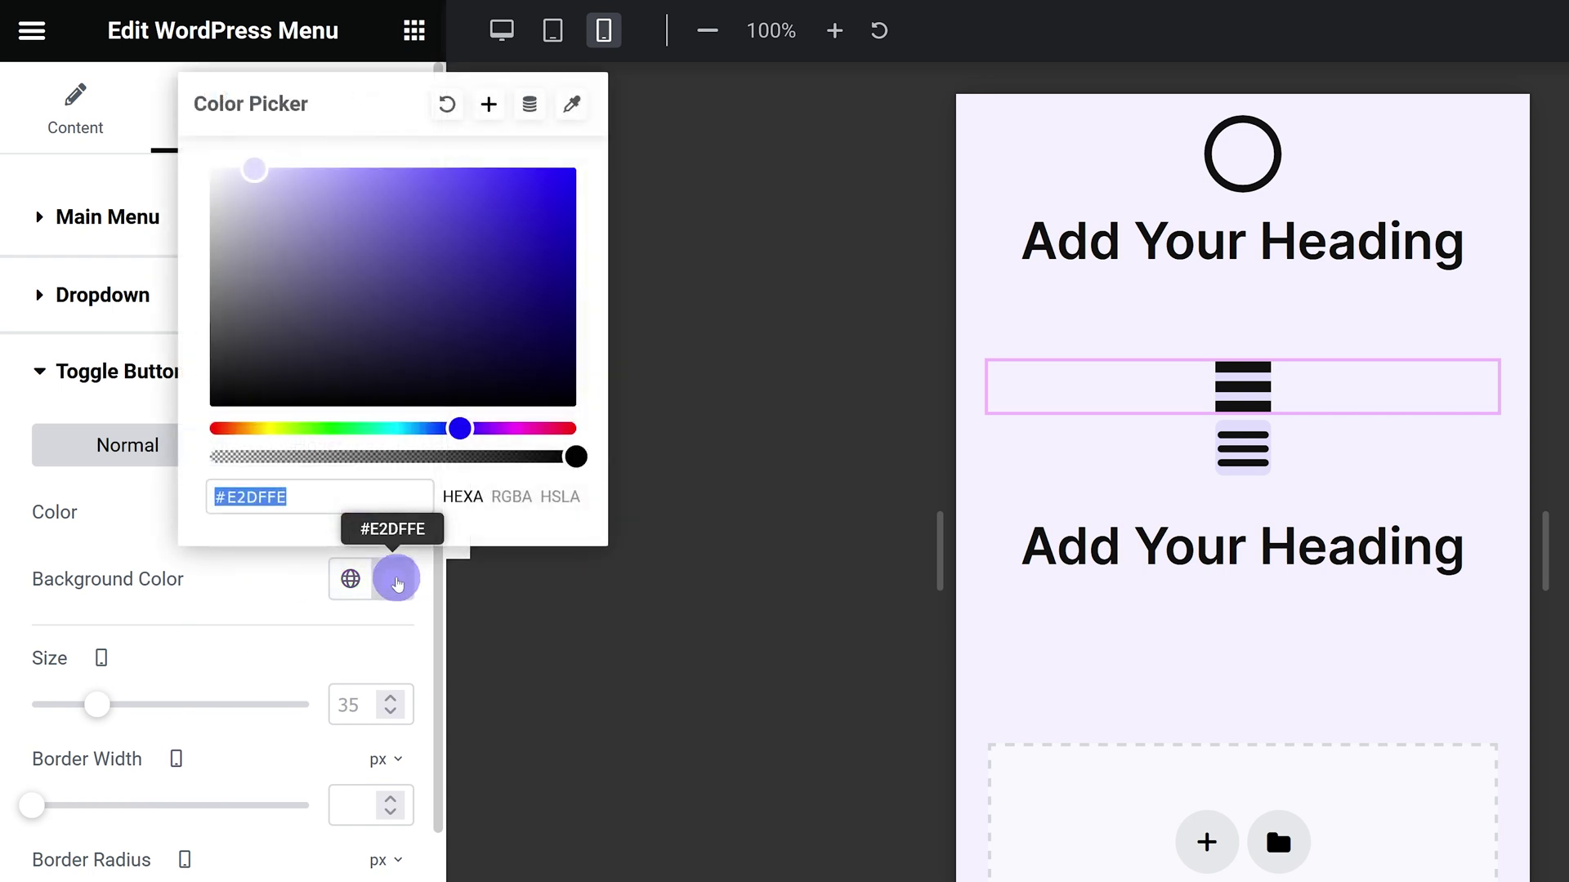
drag(562, 456, 196, 449)
click(140, 532)
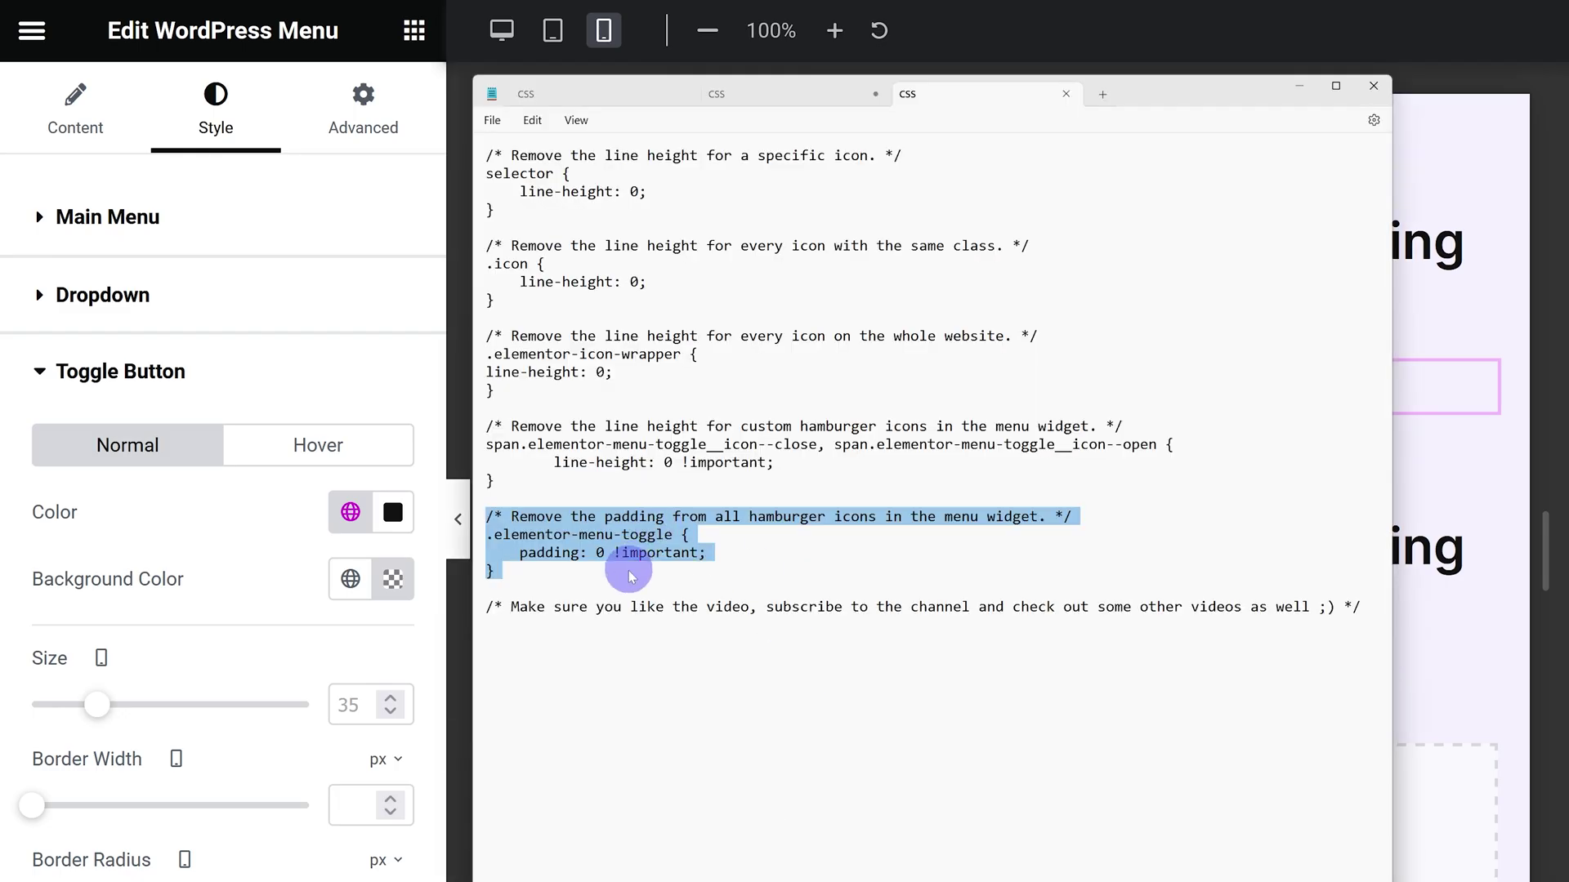
click(612, 569)
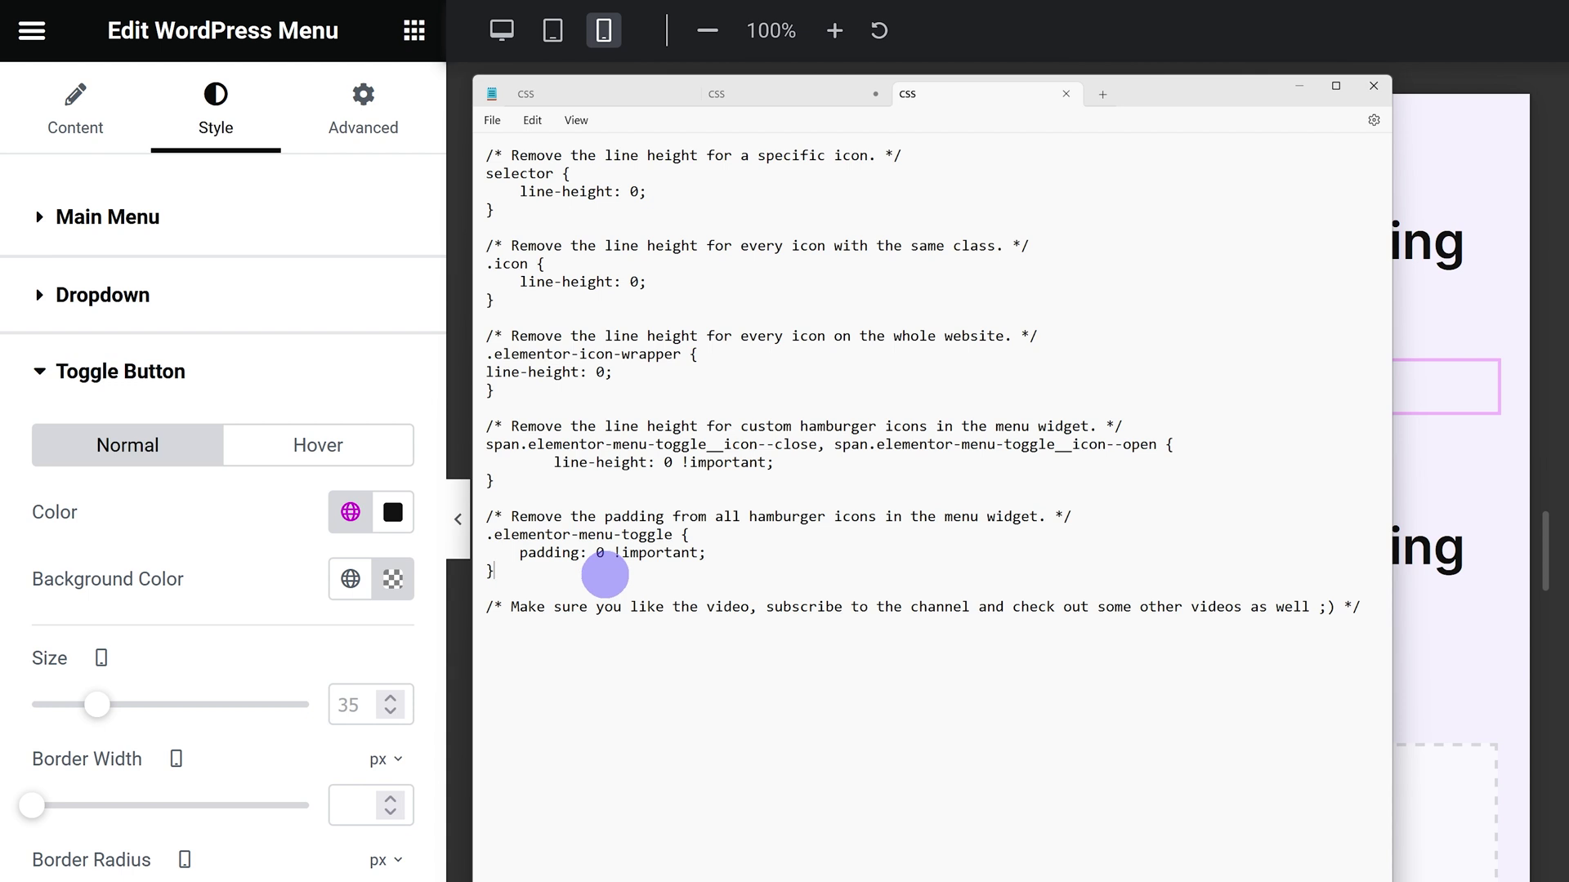